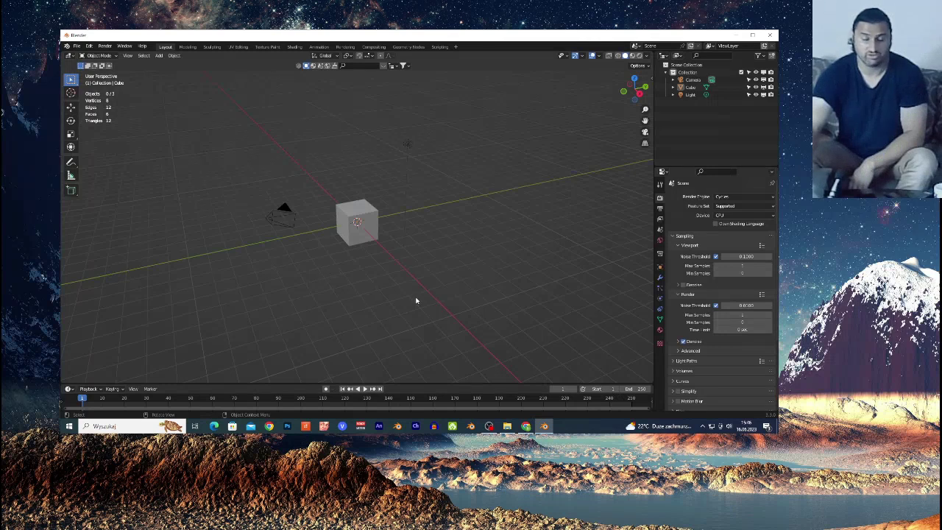
# Put the default cube into Edit Mode with face selection active
pyautogui.click(376, 226)
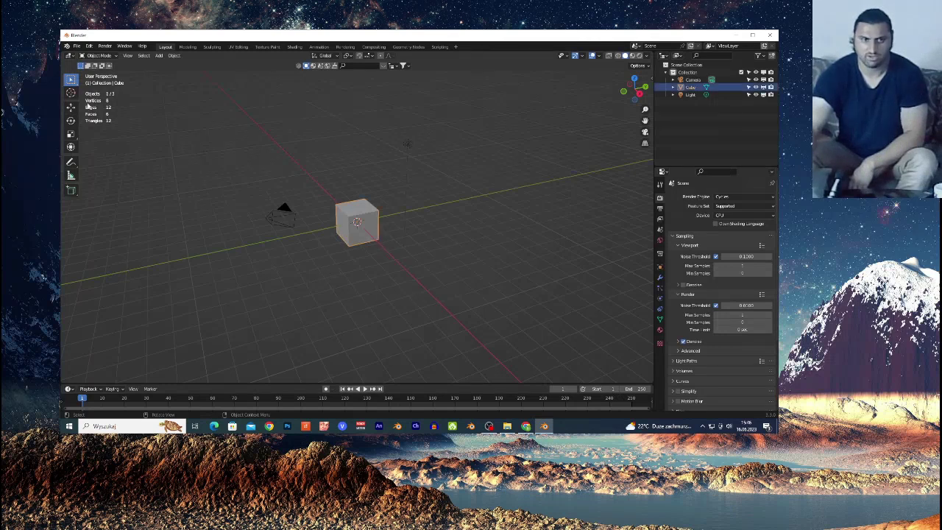
pyautogui.click(101, 55)
pyautogui.click(107, 73)
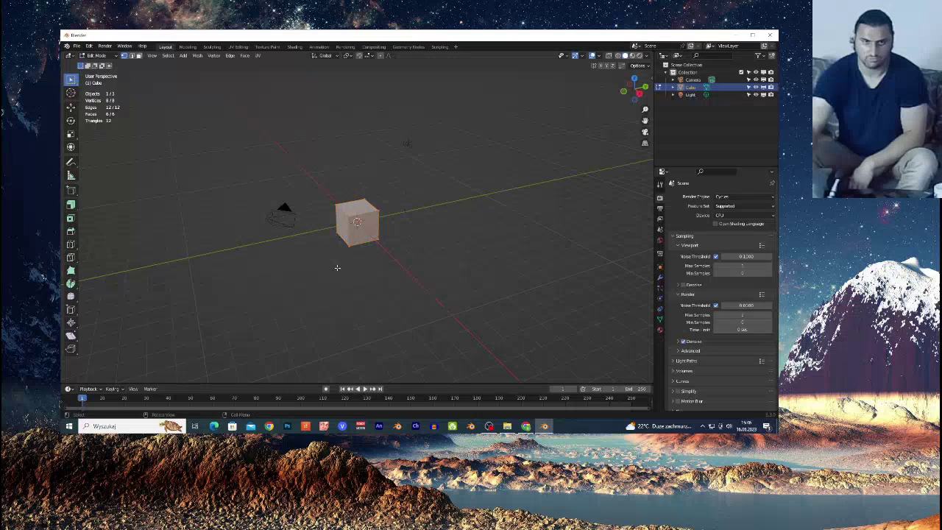
pyautogui.scroll(4, 331, 243)
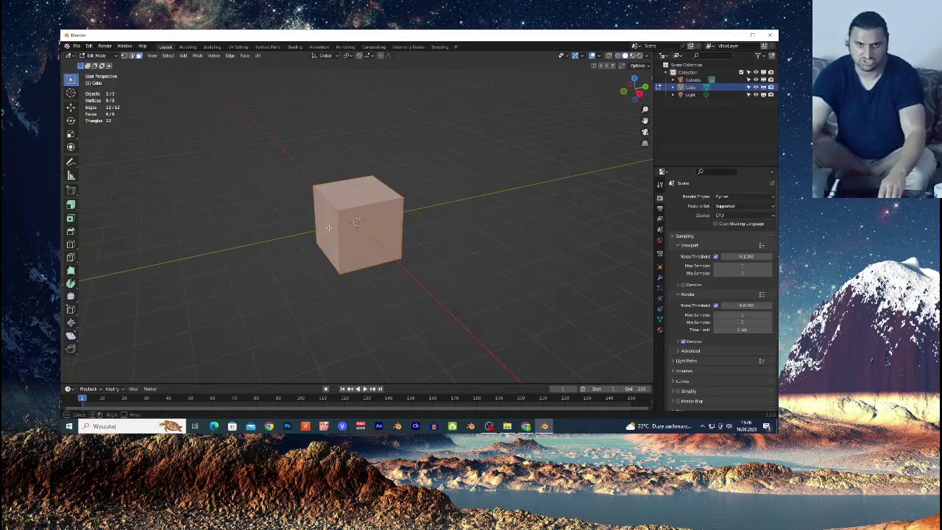
# Extrude two opposite side faces of the cube outward with Extrude Along Normals to form a long block
pyautogui.click(329, 228)
pyautogui.moveTo(635, 87); pyautogui.dragTo(604, 90)
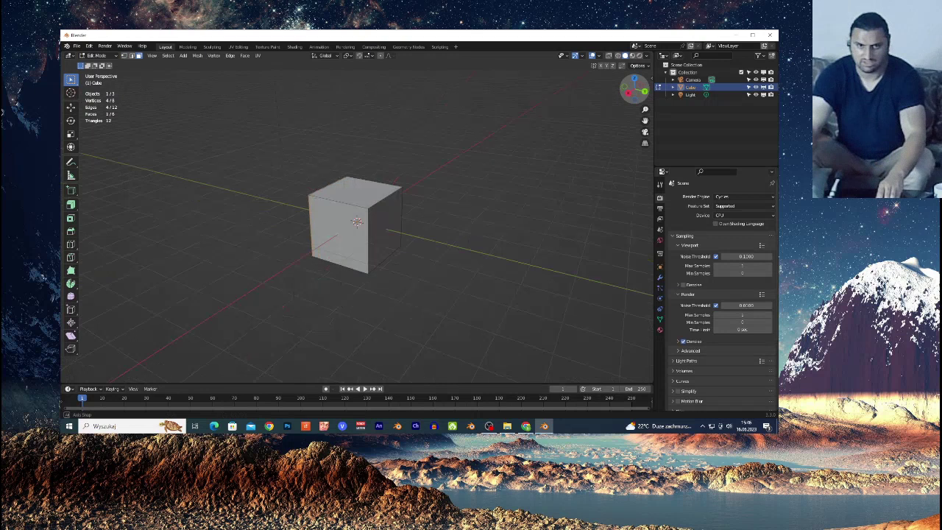
pyautogui.keyDown('shift'); pyautogui.click(388, 234); pyautogui.keyUp('shift')
pyautogui.moveTo(70, 206); pyautogui.dragTo(96, 208)
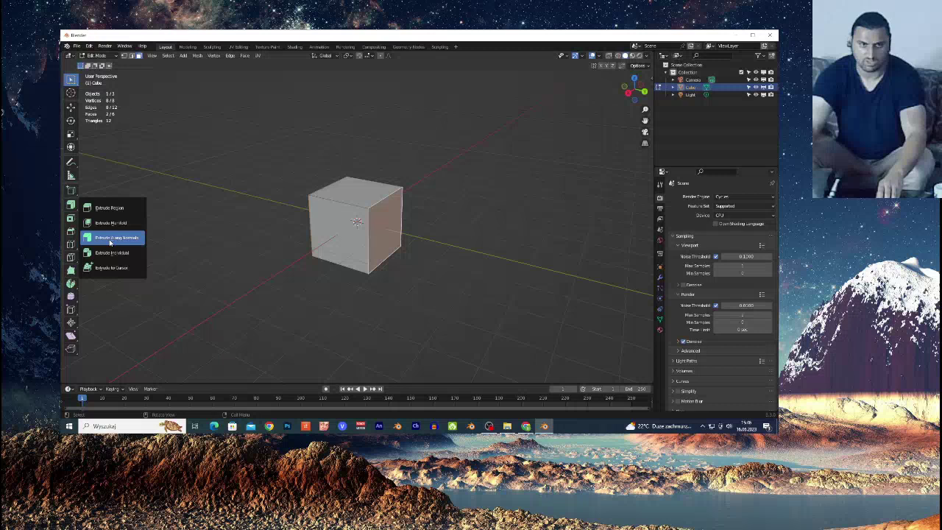
pyautogui.moveTo(113, 241); pyautogui.dragTo(114, 239)
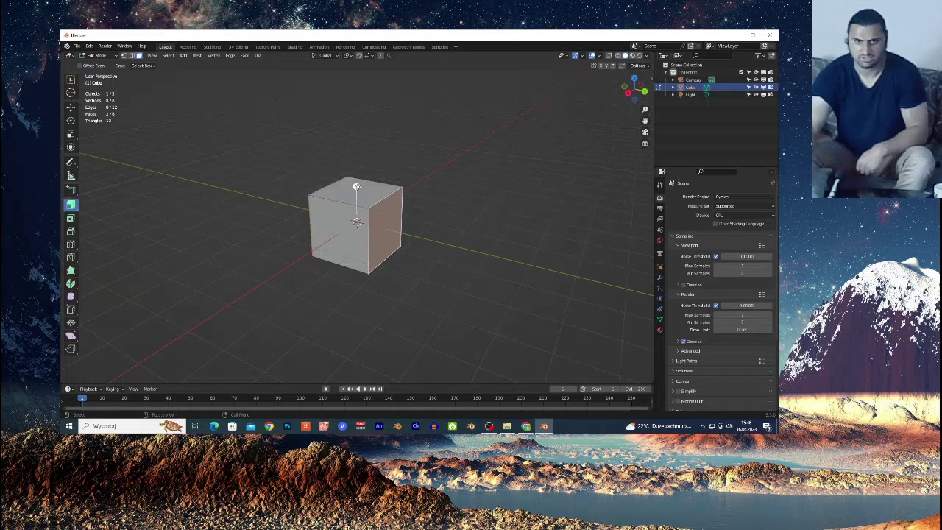
pyautogui.moveTo(356, 186); pyautogui.dragTo(358, 160)
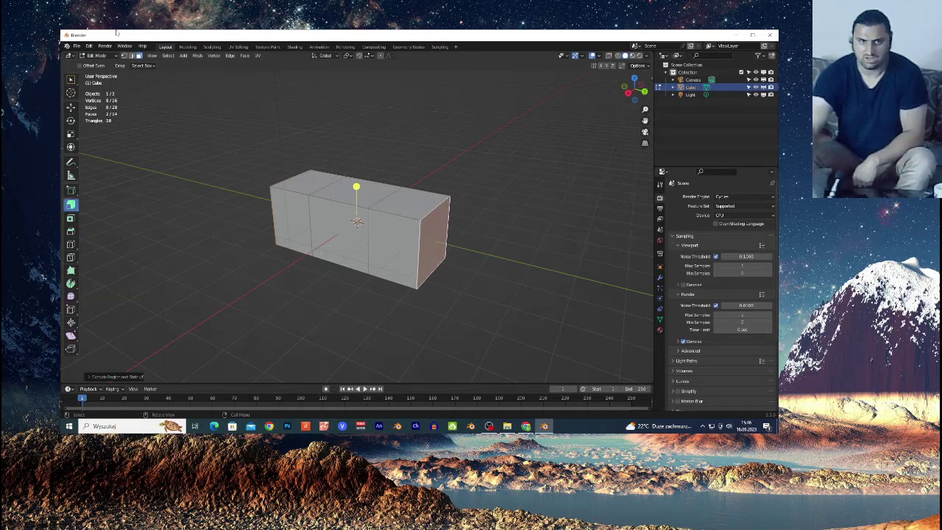
# Scale the two extruded end faces down so both ends of the block taper
pyautogui.click(199, 56)
pyautogui.moveTo(219, 64)
pyautogui.click(279, 80)
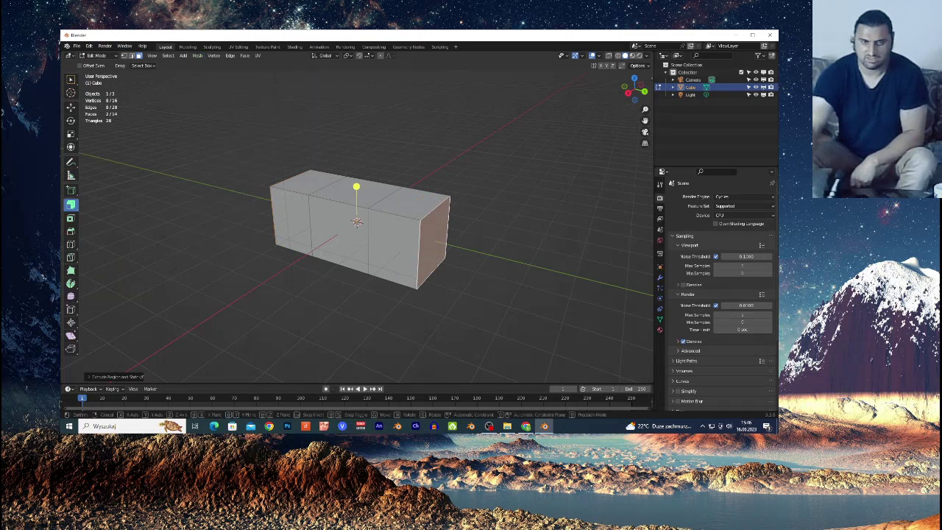
pyautogui.click(307, 160)
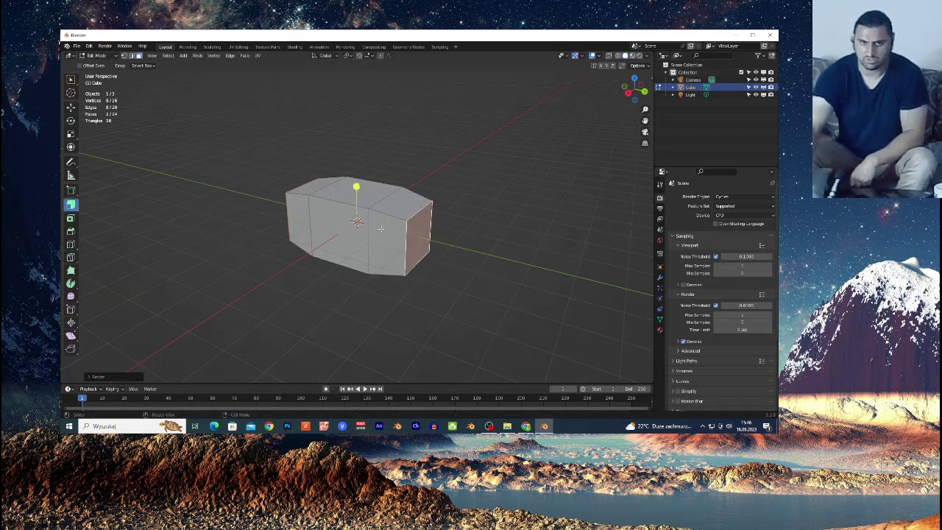
# Extrude the central top face upward and scale it down into a tapered bump
pyautogui.click(342, 188)
pyautogui.moveTo(356, 153); pyautogui.dragTo(361, 133)
pyautogui.click(197, 56)
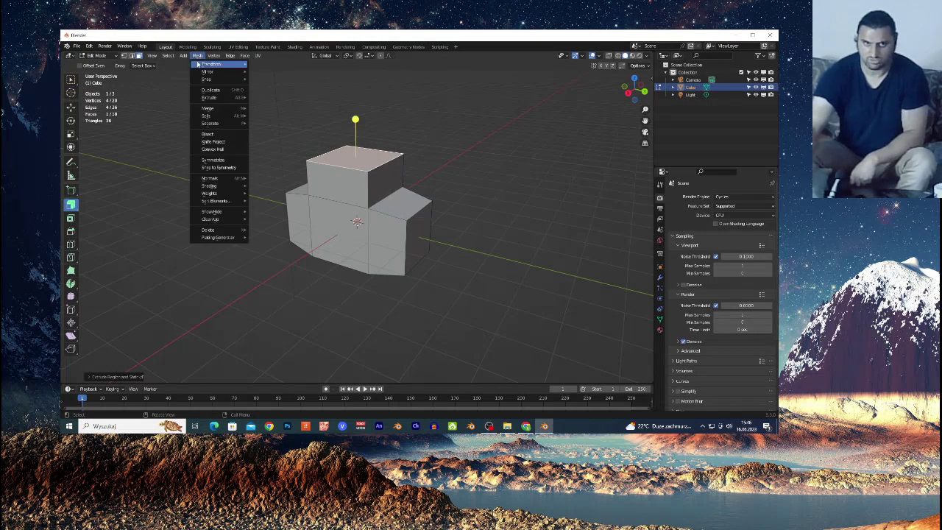
pyautogui.moveTo(217, 64)
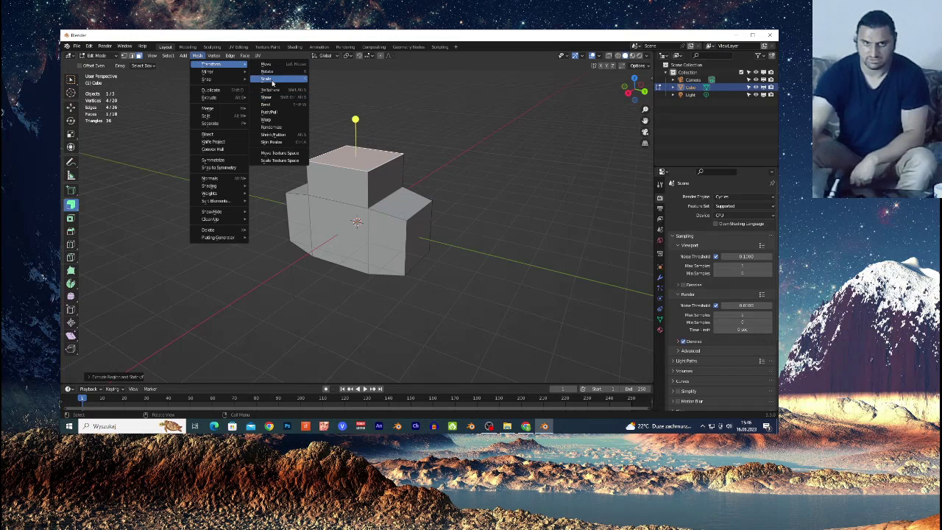
pyautogui.click(273, 79)
pyautogui.click(274, 157)
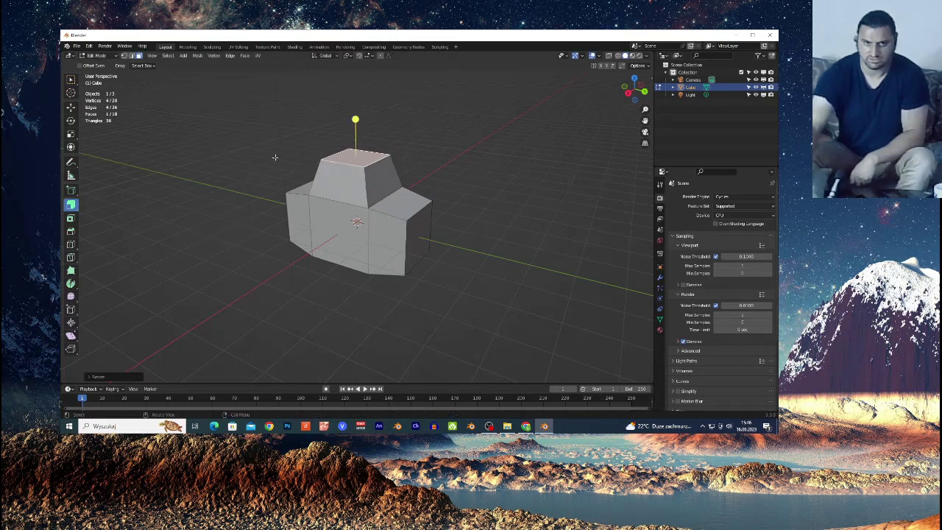
# Return to Object Mode and add a Subdivision Surface modifier to the mesh
pyautogui.click(96, 56)
pyautogui.click(96, 65)
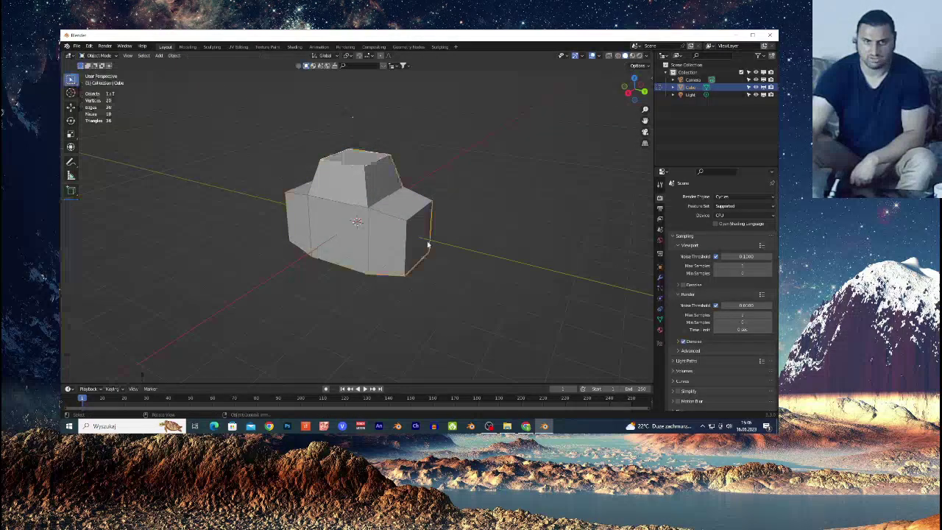
pyautogui.click(660, 277)
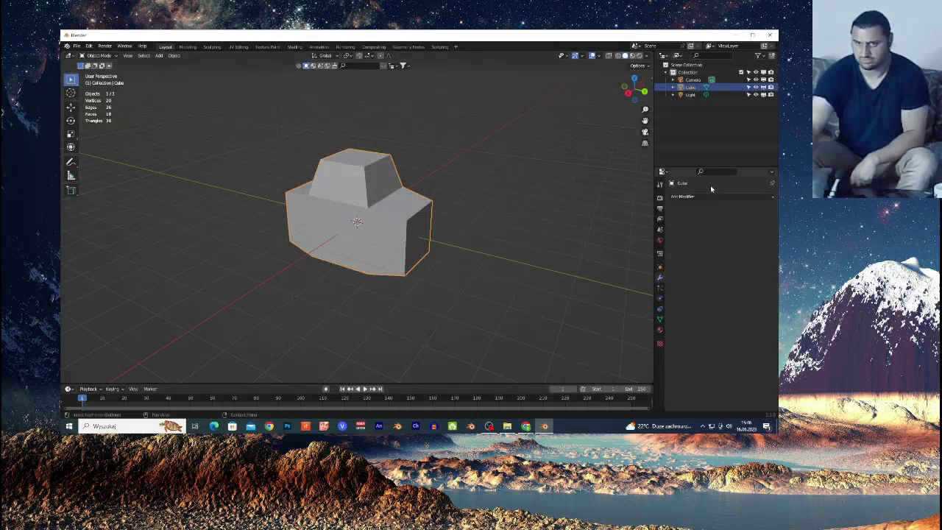
pyautogui.click(708, 197)
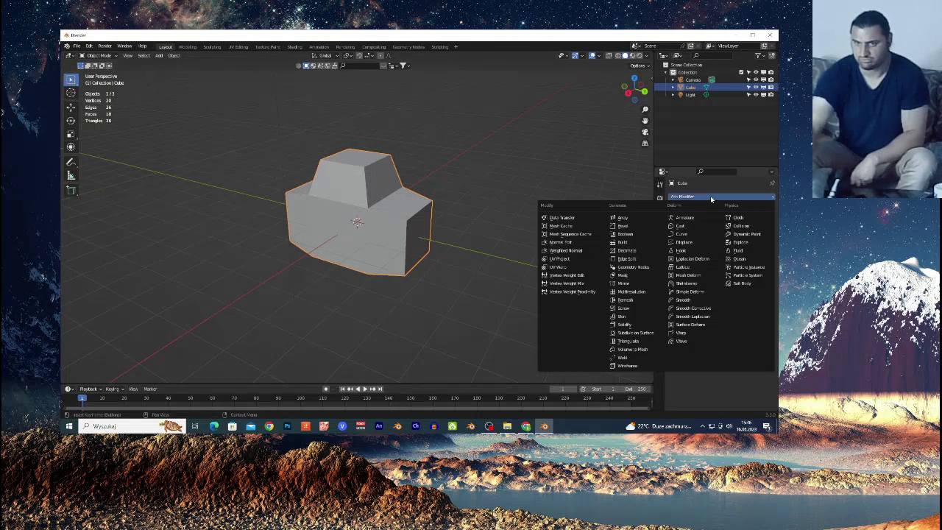
pyautogui.click(633, 332)
# Set the Subdivision modifier's viewport and render levels to 4 and apply the modifier
pyautogui.click(762, 232)
pyautogui.click(762, 231)
pyautogui.click(762, 232)
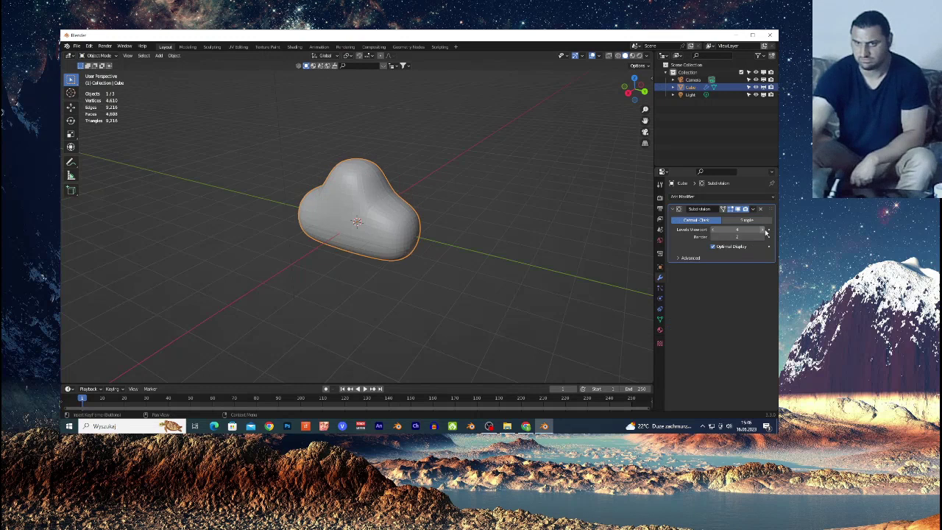
pyautogui.click(762, 237)
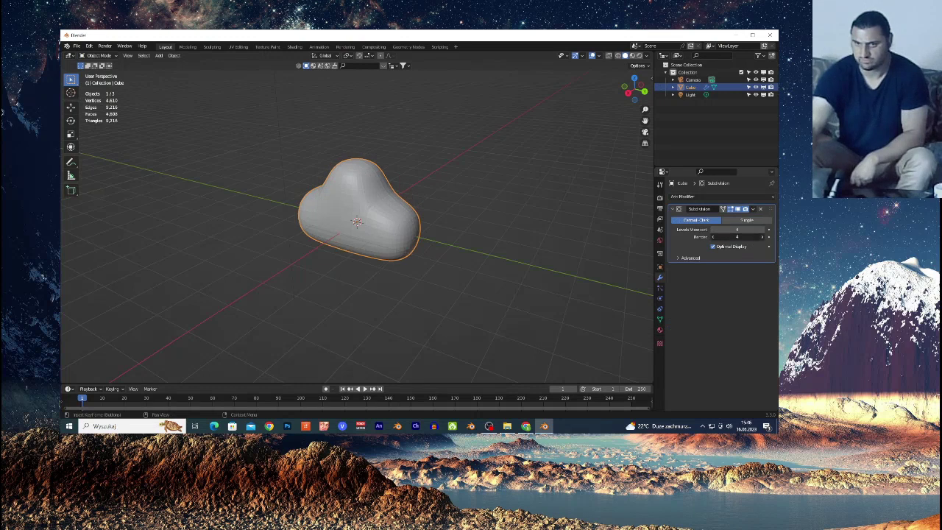
pyautogui.click(752, 210)
pyautogui.hotkey('ctrl', 'a')
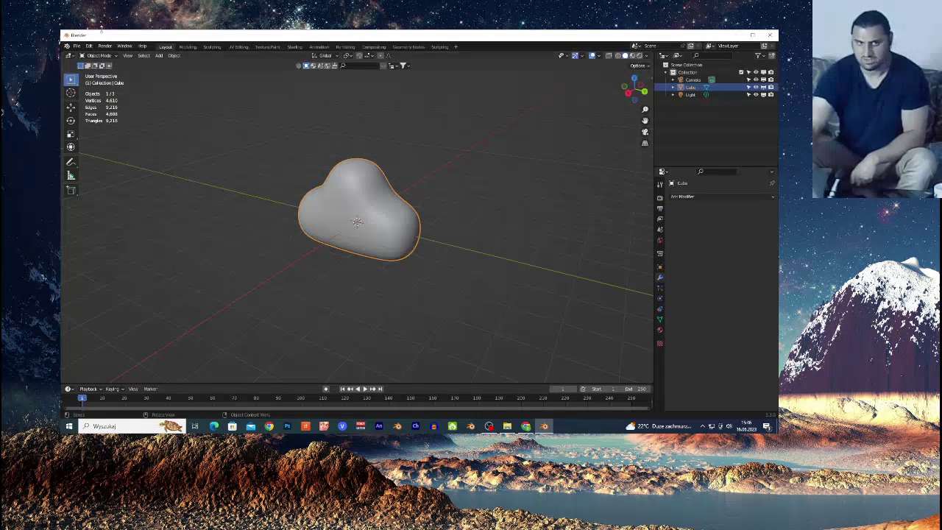
# Add an empty volume object to the scene
pyautogui.click(159, 56)
pyautogui.moveTo(184, 101)
pyautogui.click(243, 109)
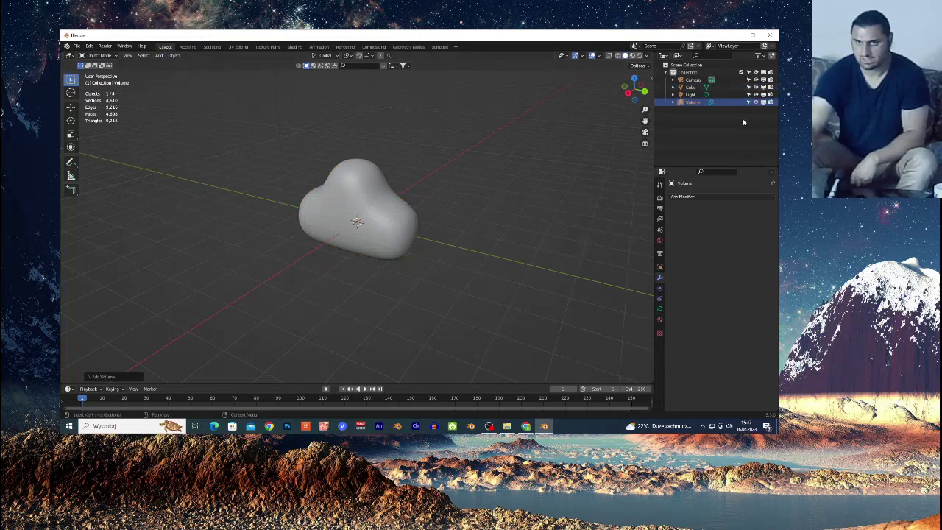
# Give the volume a Mesh to Volume modifier with Cube as its source object, and hide the cube in the viewport
pyautogui.click(688, 197)
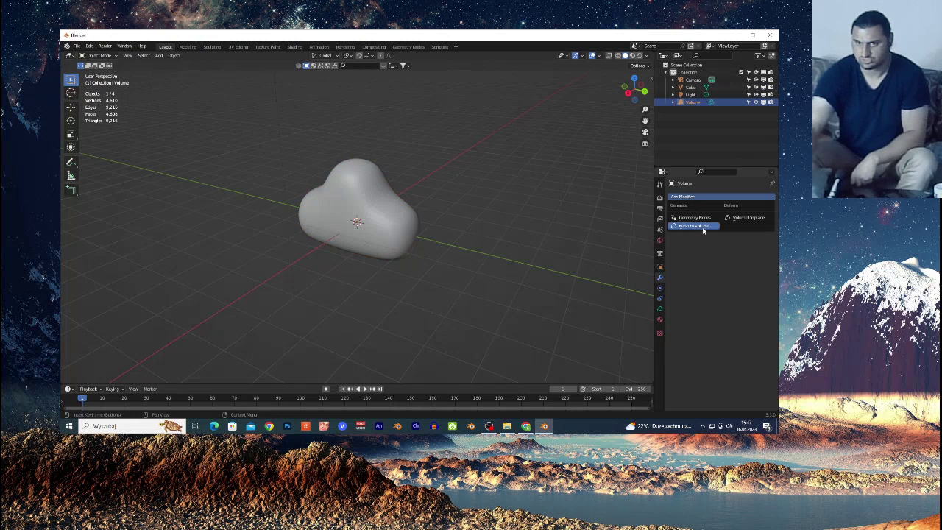
pyautogui.click(697, 226)
pyautogui.click(761, 220)
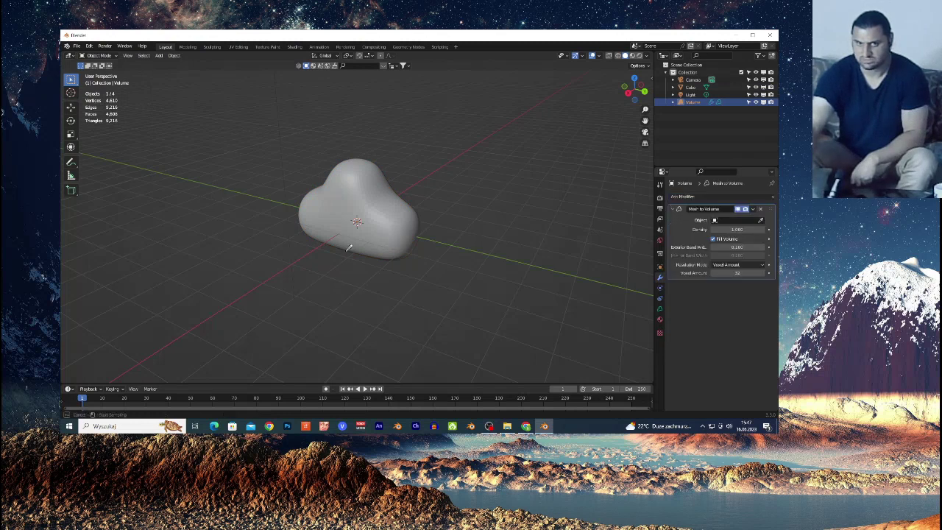
pyautogui.click(374, 210)
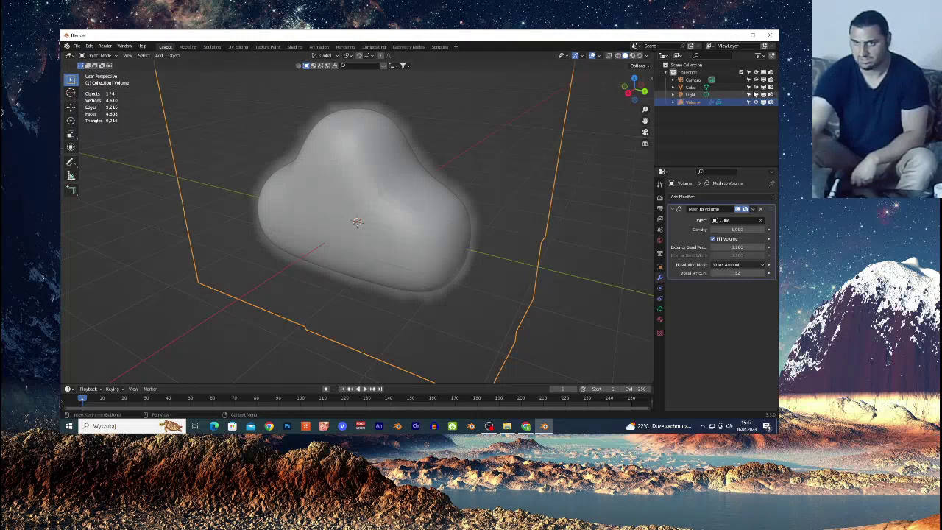
pyautogui.click(756, 87)
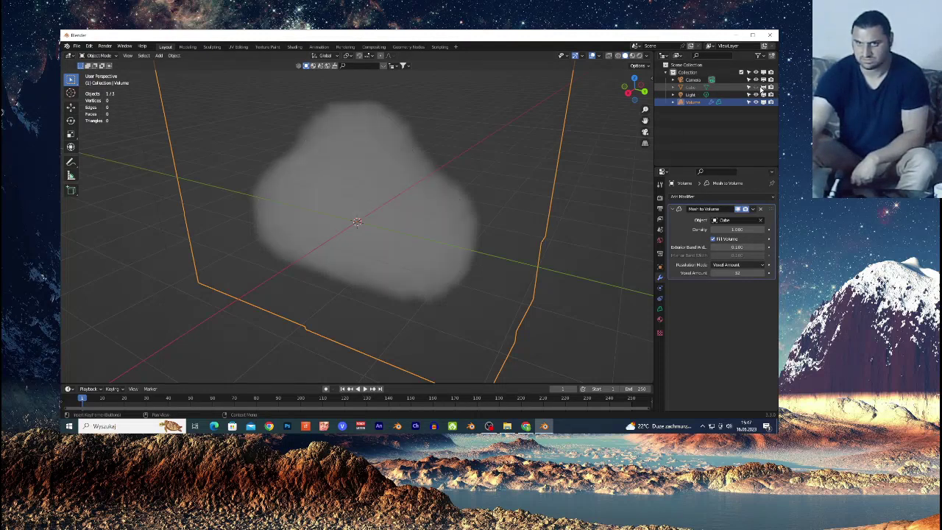
# Add a Volume Displace modifier to the volume, create a new texture for it and open the texture's settings
pyautogui.click(685, 196)
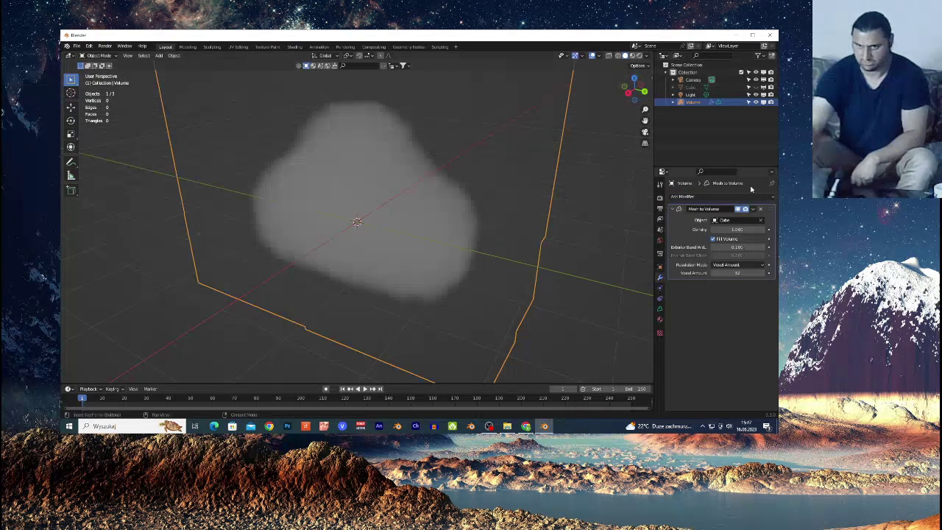
pyautogui.click(712, 198)
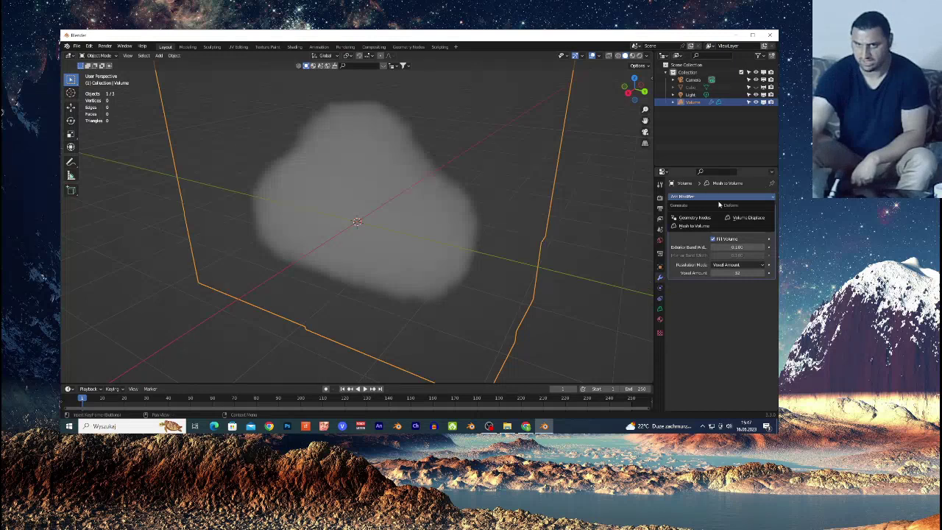
pyautogui.click(762, 220)
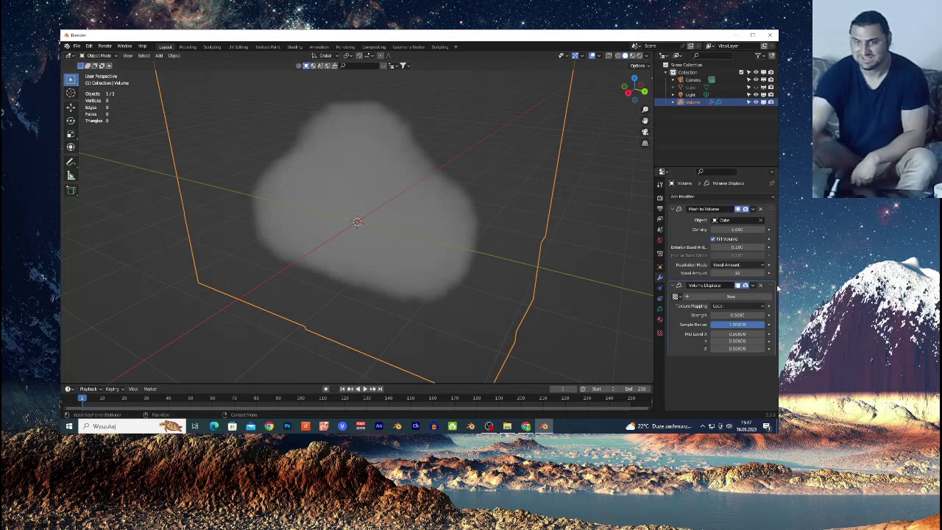
pyautogui.click(759, 299)
pyautogui.click(769, 296)
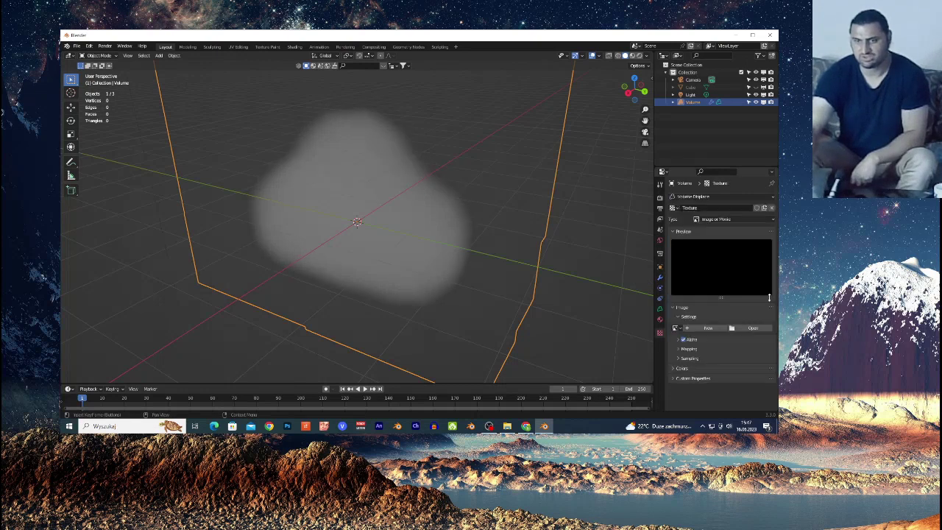
# Change the displacement texture's type to Clouds and set its size to about 0.67
pyautogui.click(729, 220)
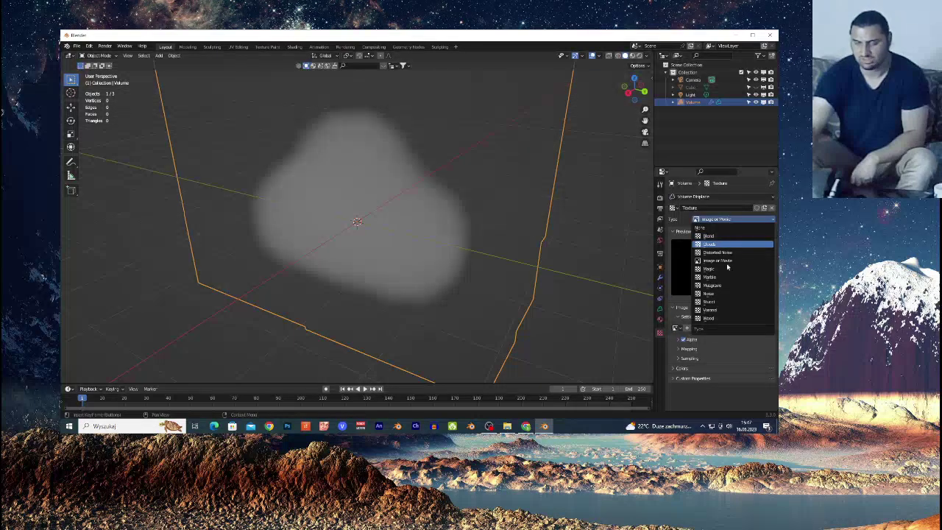
pyautogui.click(712, 244)
pyautogui.moveTo(738, 352); pyautogui.dragTo(716, 352)
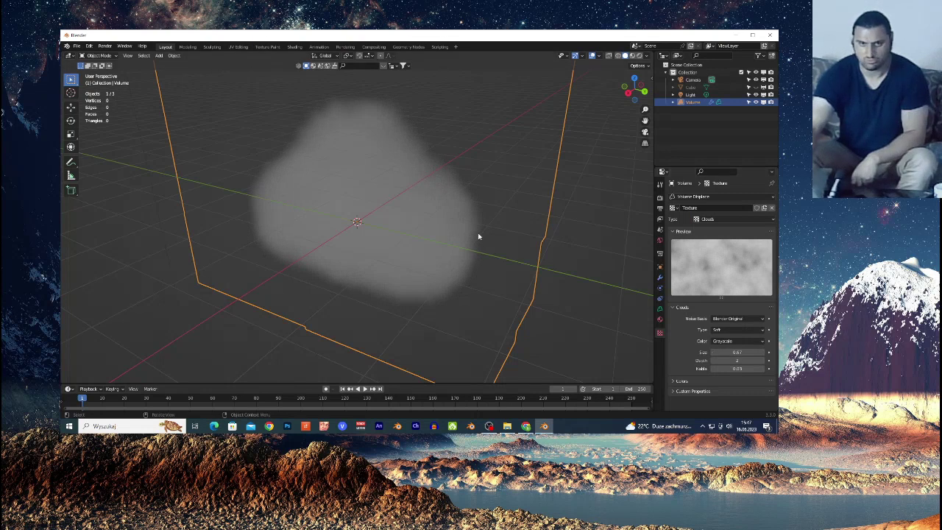
# Raise the Volume Displace strength to about 1.5 and view the cloud from another side
pyautogui.click(660, 277)
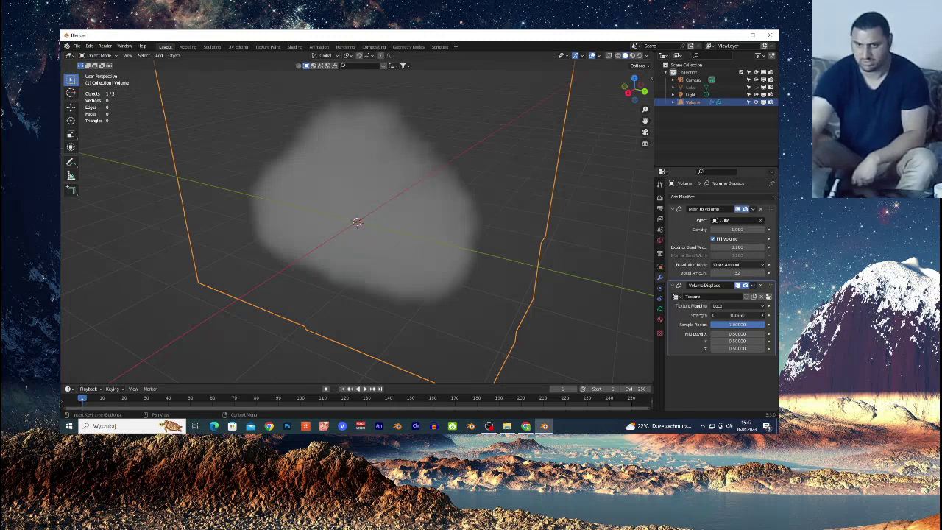
pyautogui.moveTo(737, 316); pyautogui.dragTo(753, 315)
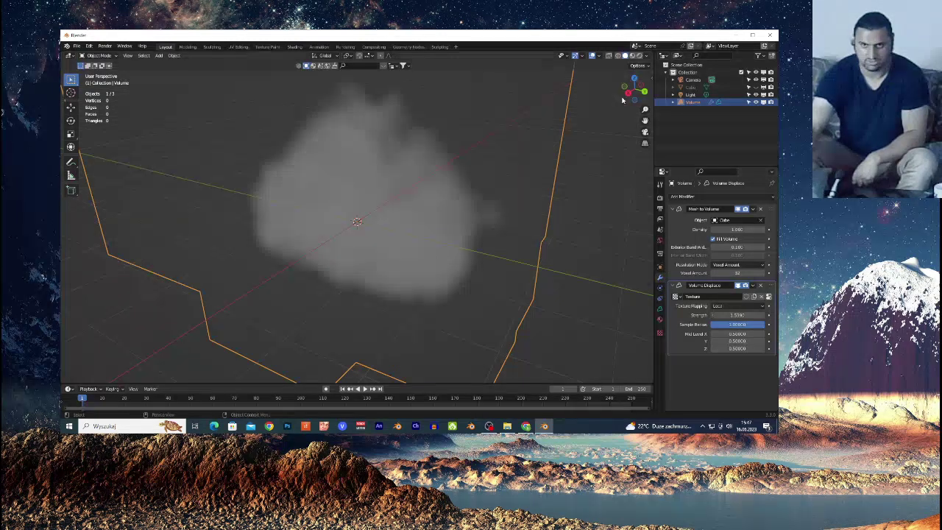
pyautogui.moveTo(634, 89); pyautogui.dragTo(593, 91)
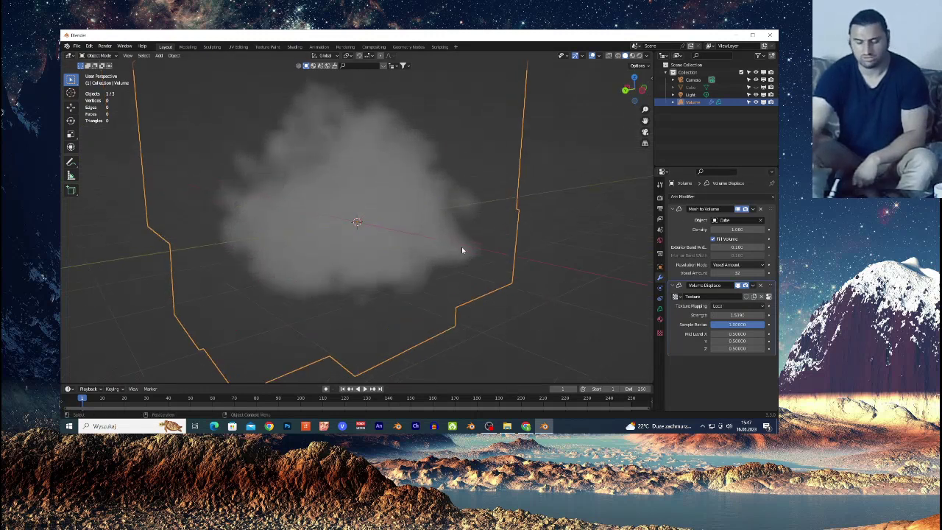
# Create a new material for the volume object and expand its Volume shader settings
pyautogui.click(660, 319)
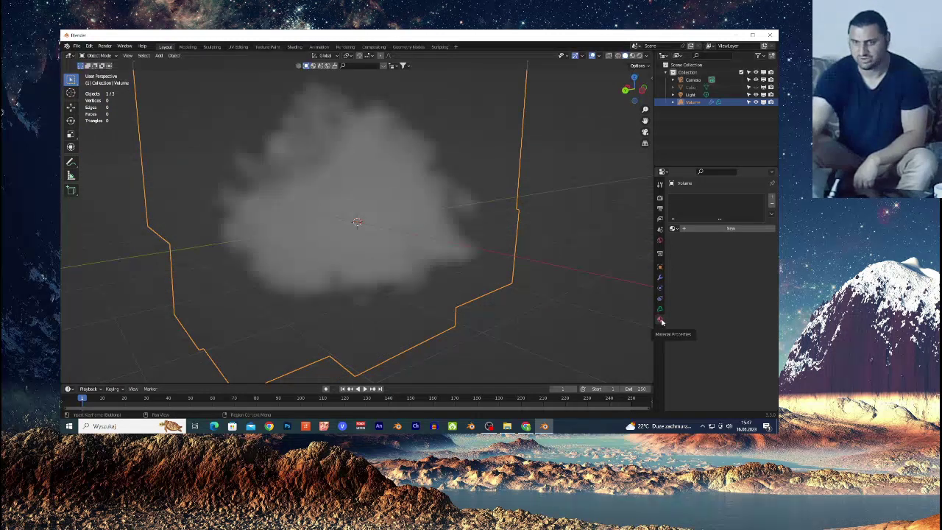
pyautogui.click(733, 229)
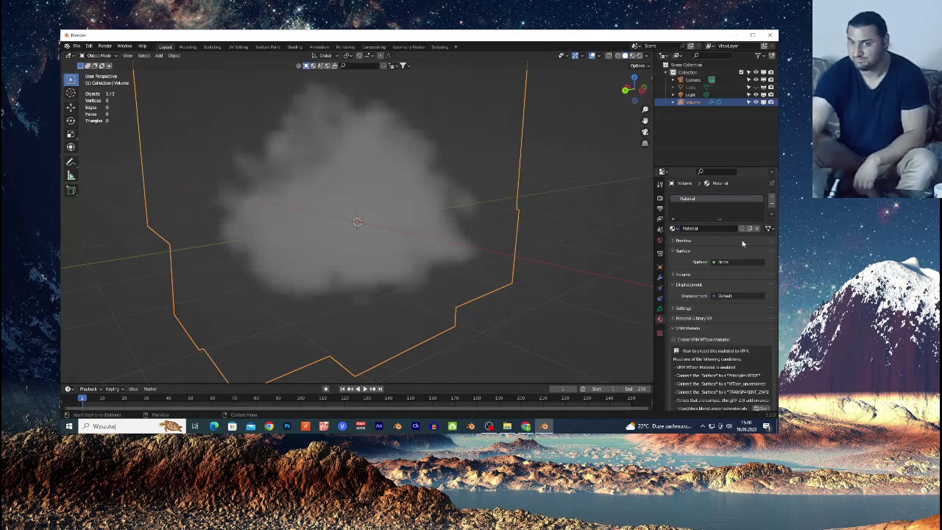
pyautogui.click(676, 275)
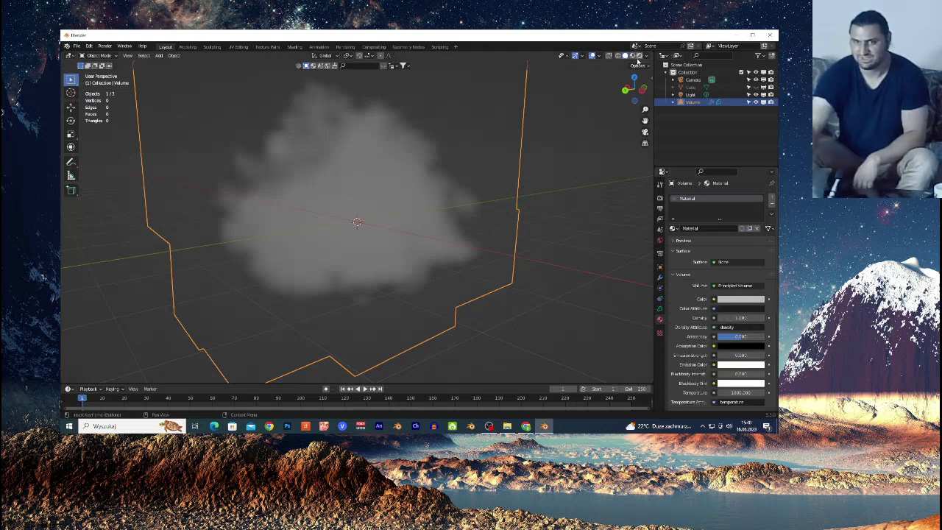
# Raise the cloud material's volume density to 4.9 while previewing in rendered shading, and return to solid shading
pyautogui.click(639, 56)
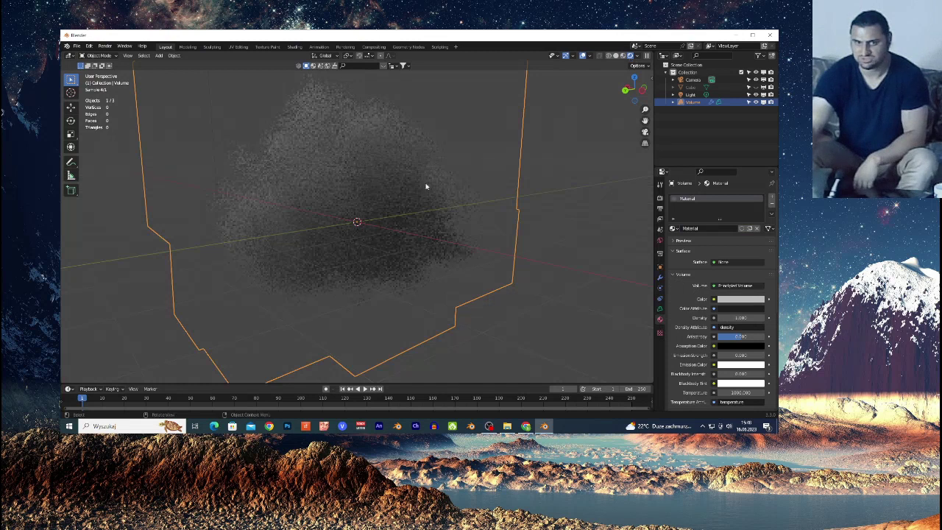
pyautogui.moveTo(731, 317); pyautogui.dragTo(750, 317)
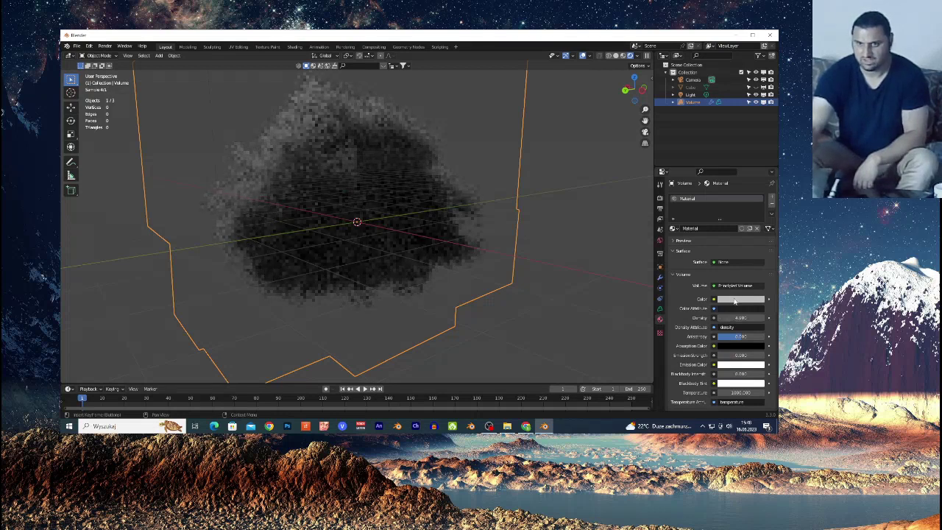
pyautogui.click(615, 55)
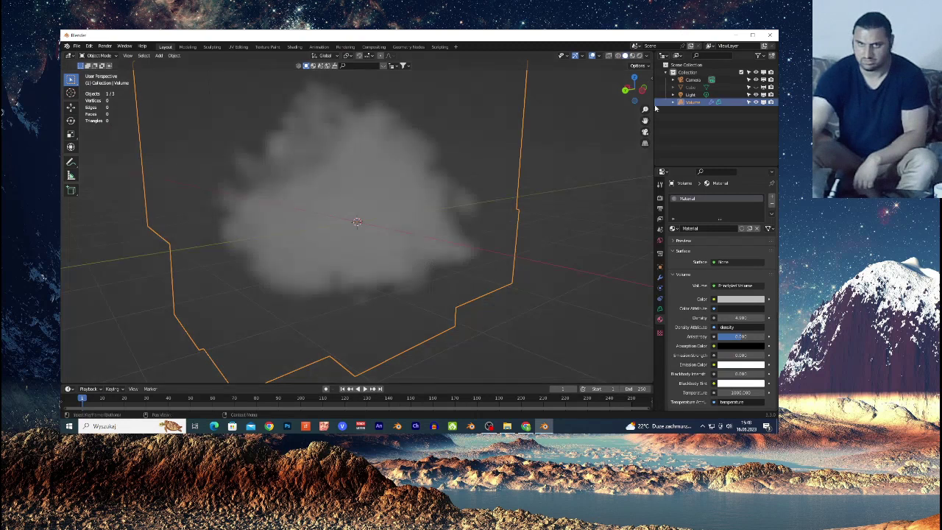
# Add a plane mesh at the origin, inside the cloud
pyautogui.moveTo(634, 90)
pyautogui.mouseDown()
pyautogui.moveTo(839, 91)
pyautogui.moveTo(605, 108)
pyautogui.moveTo(637, 111)
pyautogui.mouseUp()
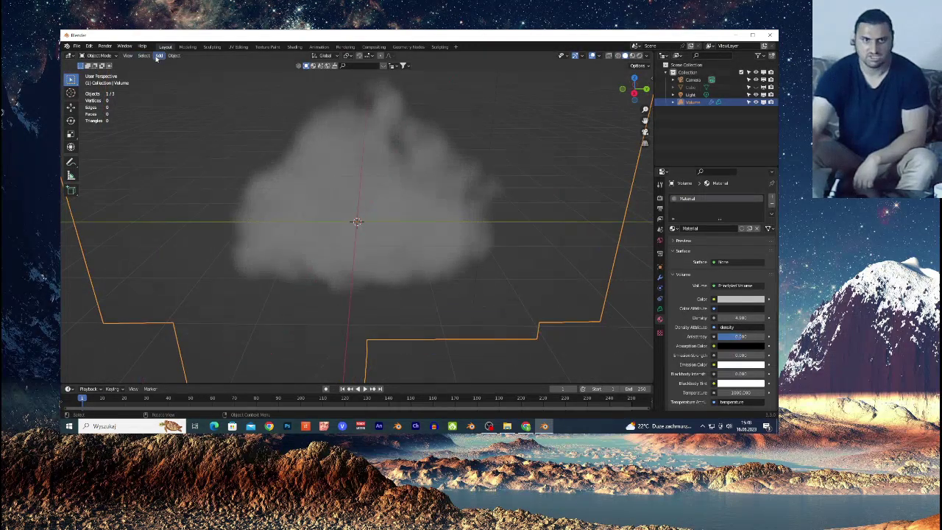
pyautogui.click(159, 56)
pyautogui.moveTo(184, 64)
pyautogui.click(238, 66)
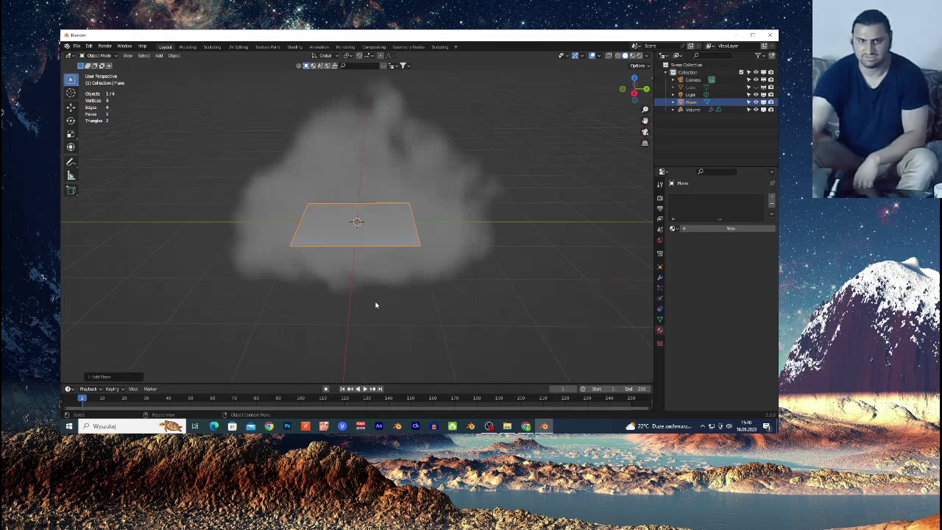
# Enlarge the timeline area below the viewport and switch it to the Shader Editor
pyautogui.moveTo(294, 385); pyautogui.dragTo(290, 299)
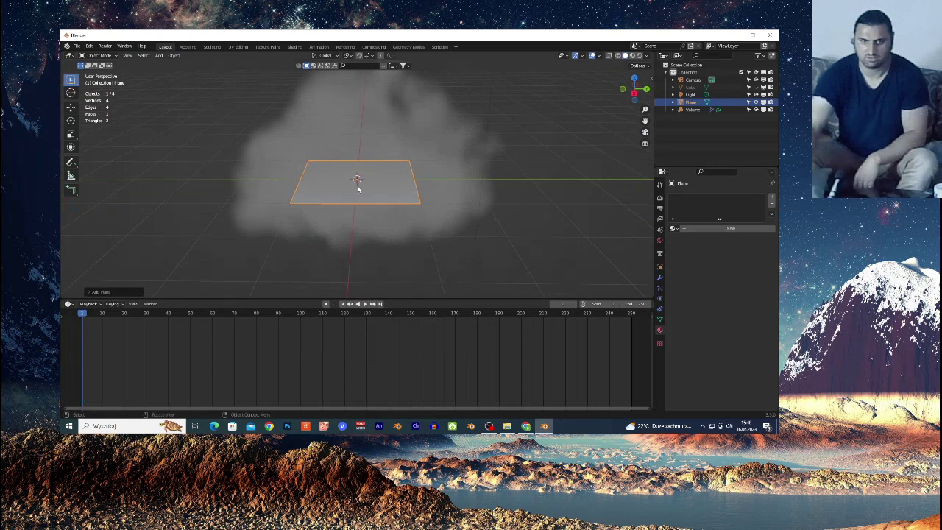
pyautogui.moveTo(626, 89); pyautogui.dragTo(629, 100)
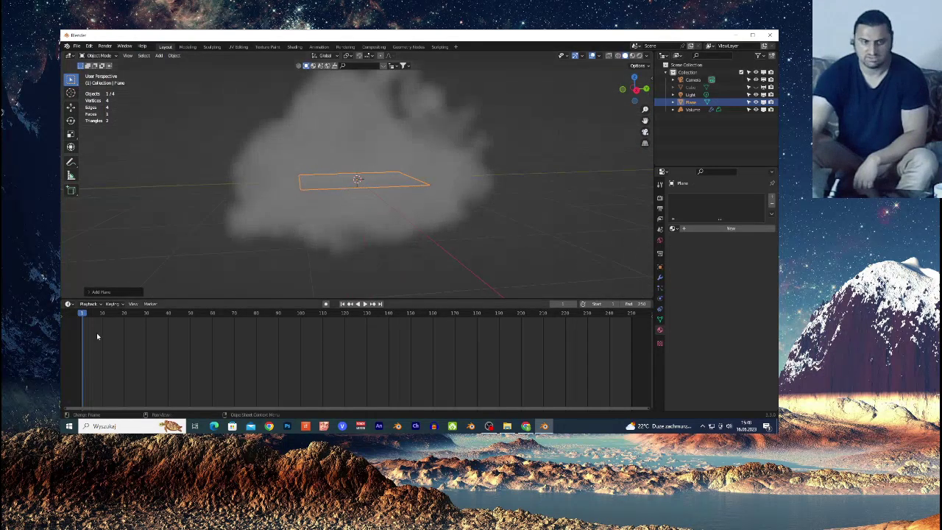
pyautogui.click(68, 304)
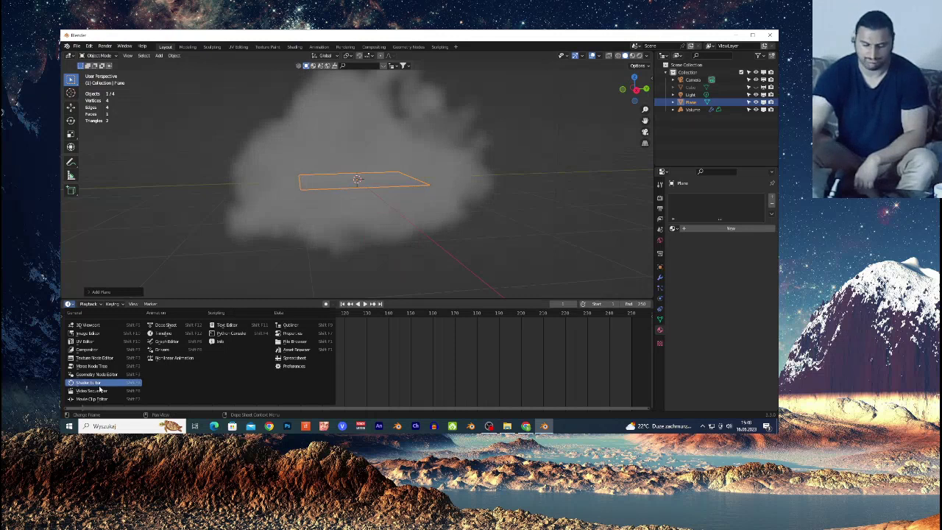
pyautogui.click(96, 383)
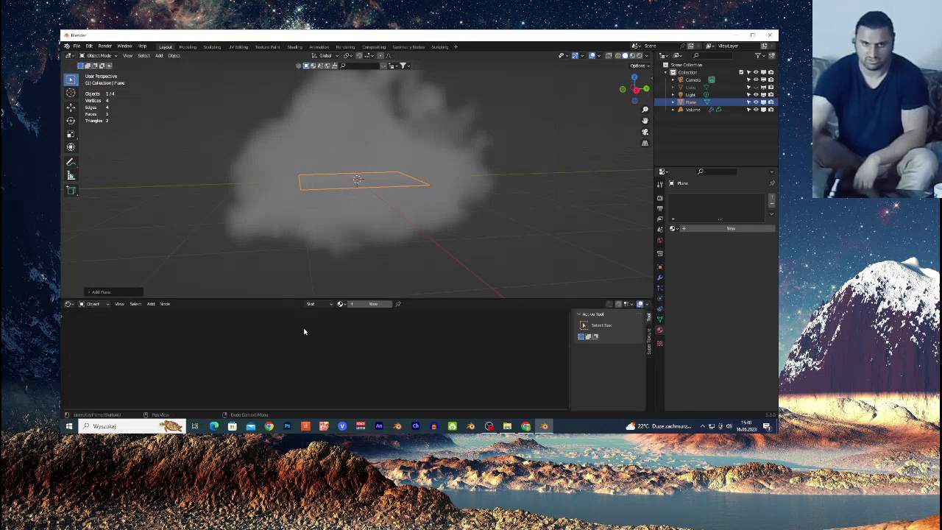
# Create a new material for the plane and detach its Principled BSDF node from the Material Output
pyautogui.click(371, 304)
pyautogui.scroll(3, 335, 365)
pyautogui.moveTo(327, 364); pyautogui.dragTo(158, 365)
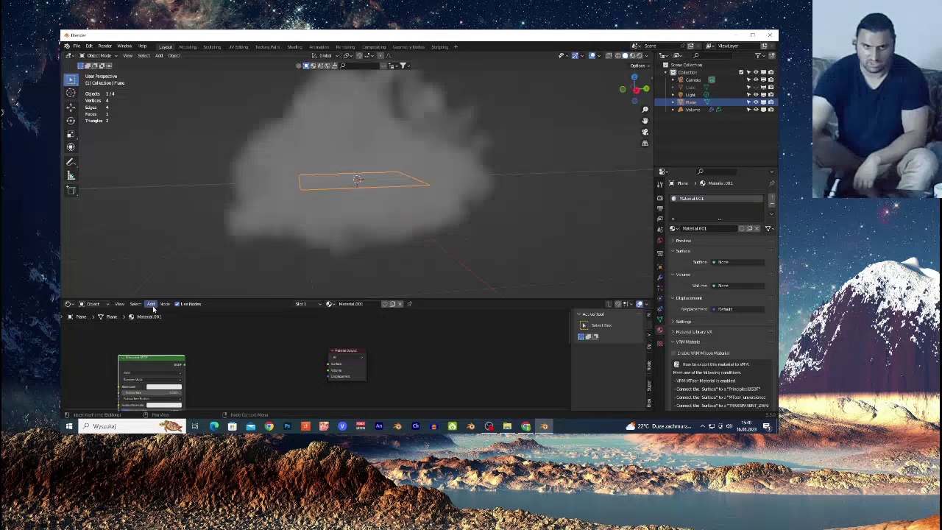
# Add a Volume Scatter node, connect it to the Material Output's Volume input and set its density to 0.7
pyautogui.click(152, 305)
pyautogui.moveTo(167, 338)
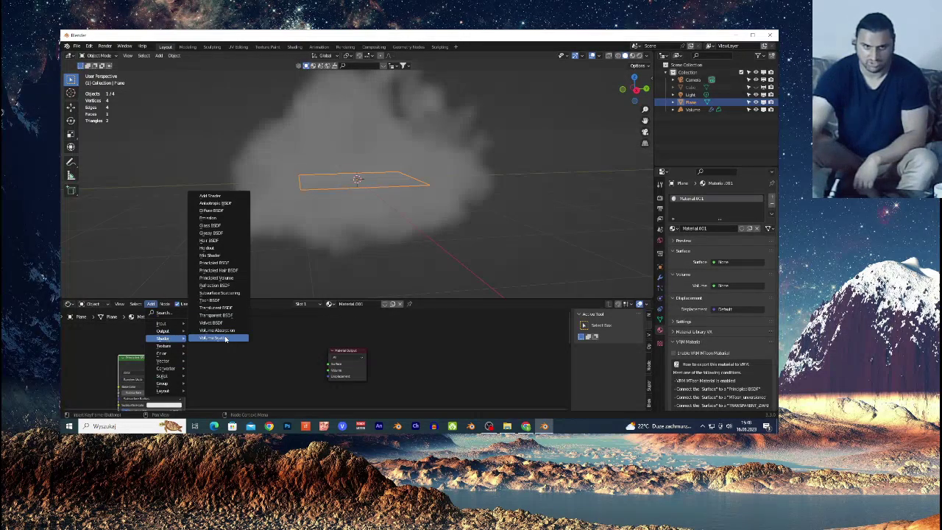
pyautogui.click(218, 338)
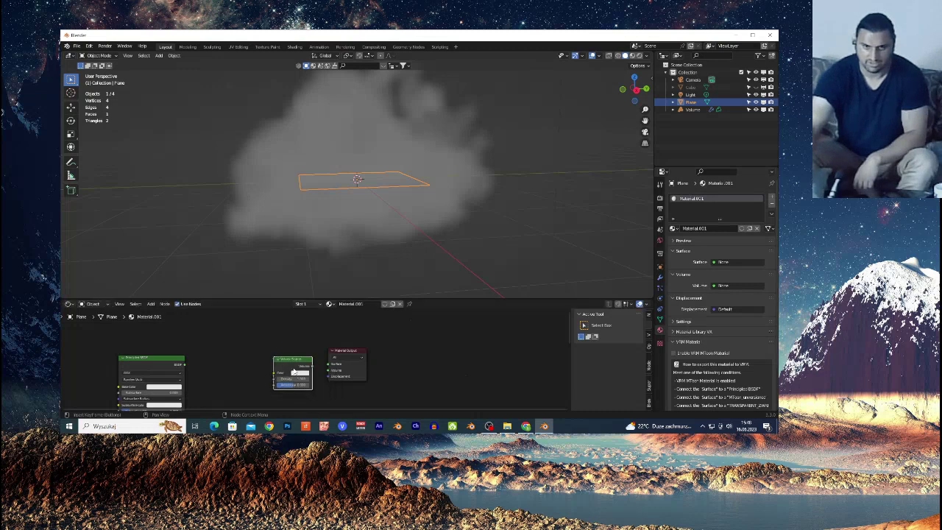
pyautogui.click(293, 365)
pyautogui.scroll(3, 301, 370)
pyautogui.scroll(1, 301, 370)
pyautogui.moveTo(311, 363); pyautogui.dragTo(344, 384)
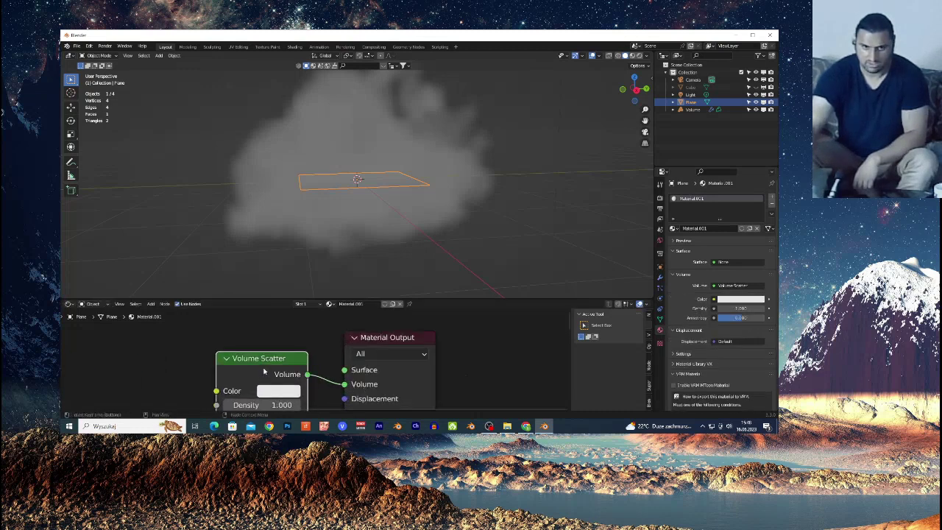
pyautogui.moveTo(285, 393); pyautogui.dragTo(288, 393)
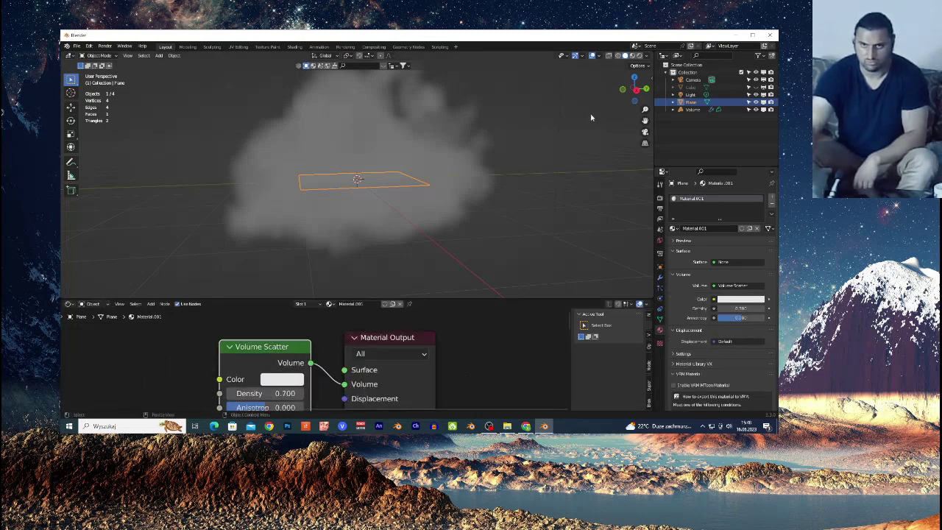
# Select the cloud volume and preview it in rendered shading before returning to solid shading
pyautogui.click(638, 55)
pyautogui.click(580, 163)
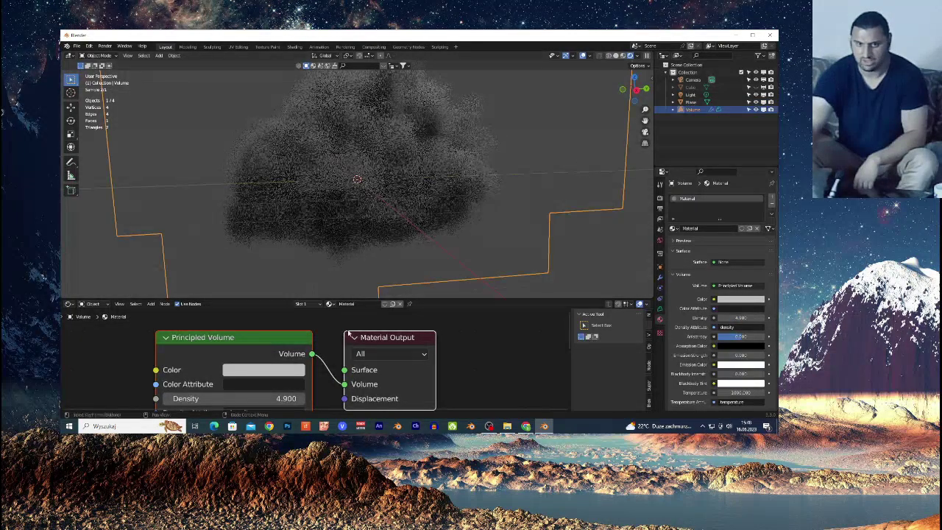
pyautogui.click(622, 56)
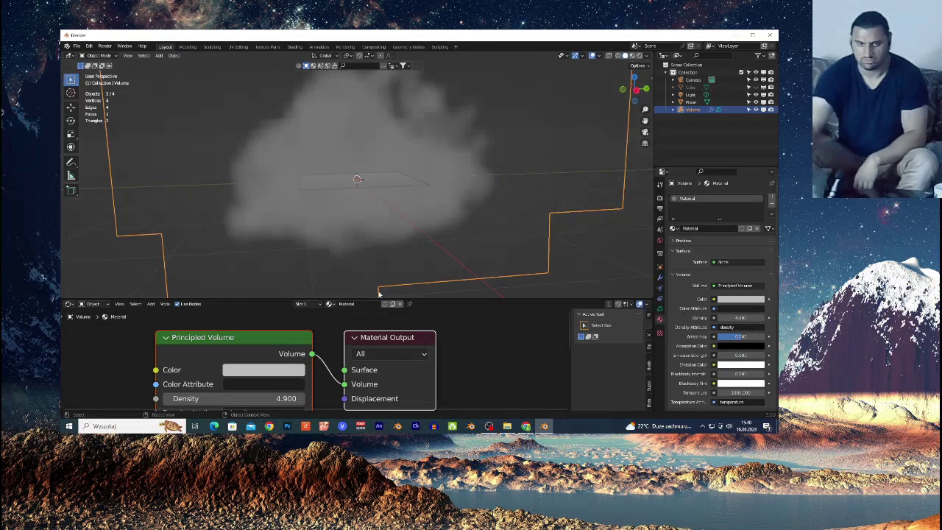
# Switch the Shader Editor area back to the Timeline
pyautogui.click(70, 303)
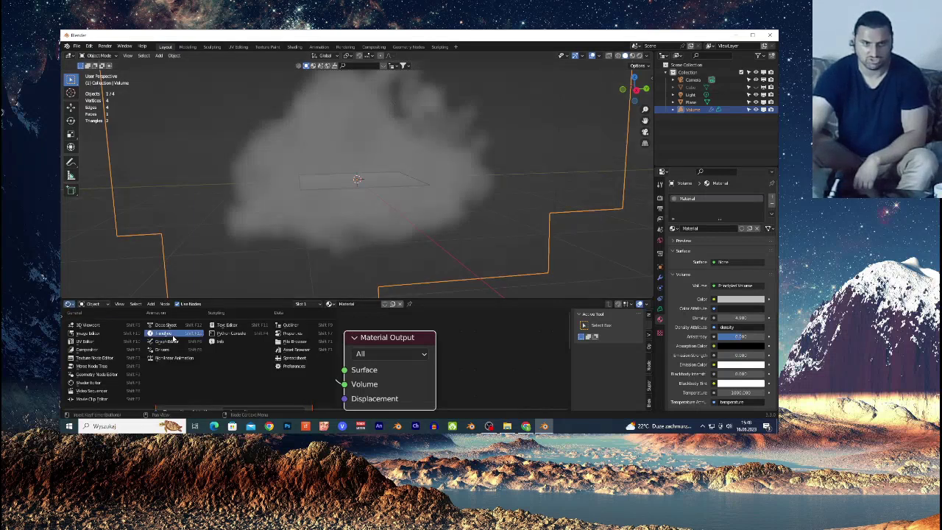
pyautogui.click(164, 333)
pyautogui.moveTo(357, 179); pyautogui.dragTo(391, 179, button='middle')
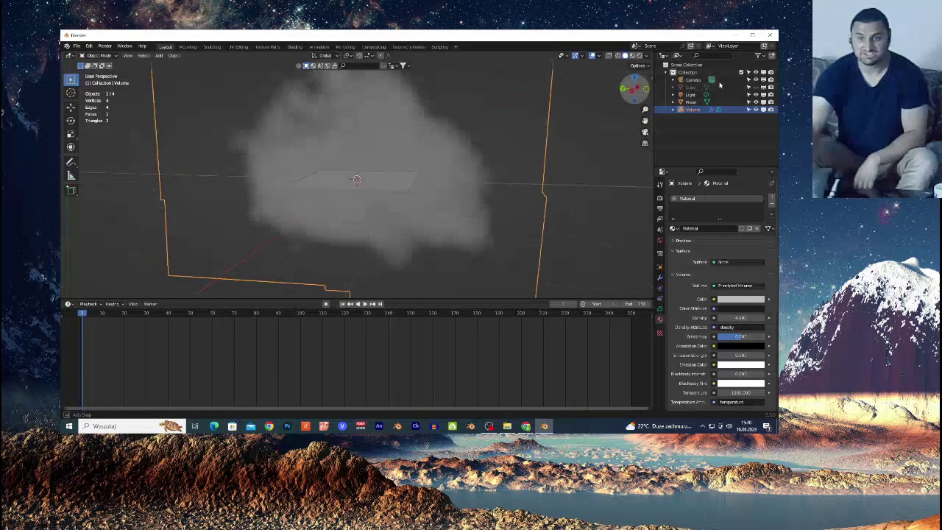
# Select the plane and add an emitter particle system to it
pyautogui.click(692, 102)
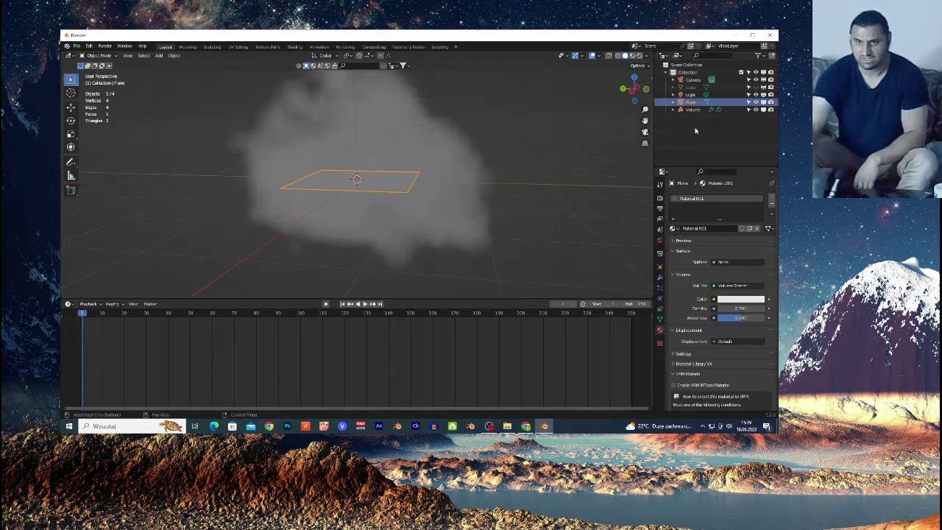
pyautogui.click(419, 184)
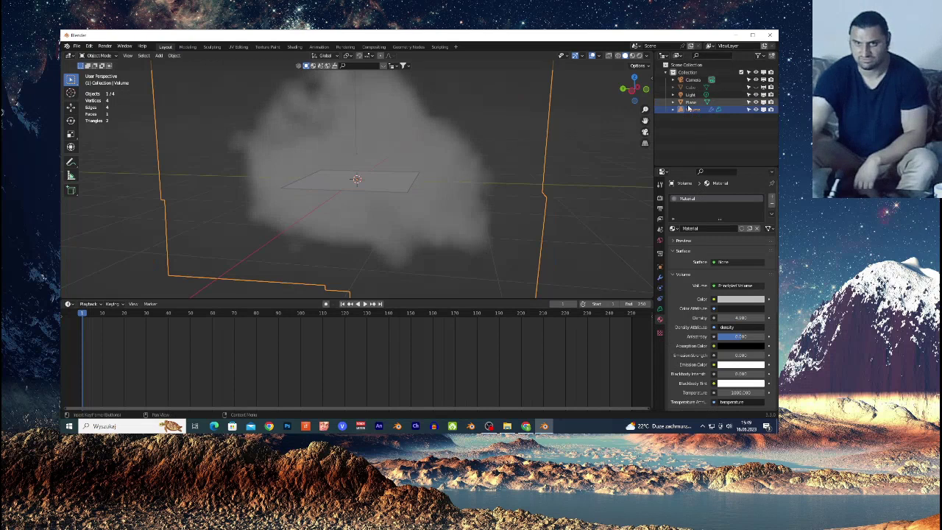
pyautogui.click(692, 102)
pyautogui.scroll(-3, 718, 270)
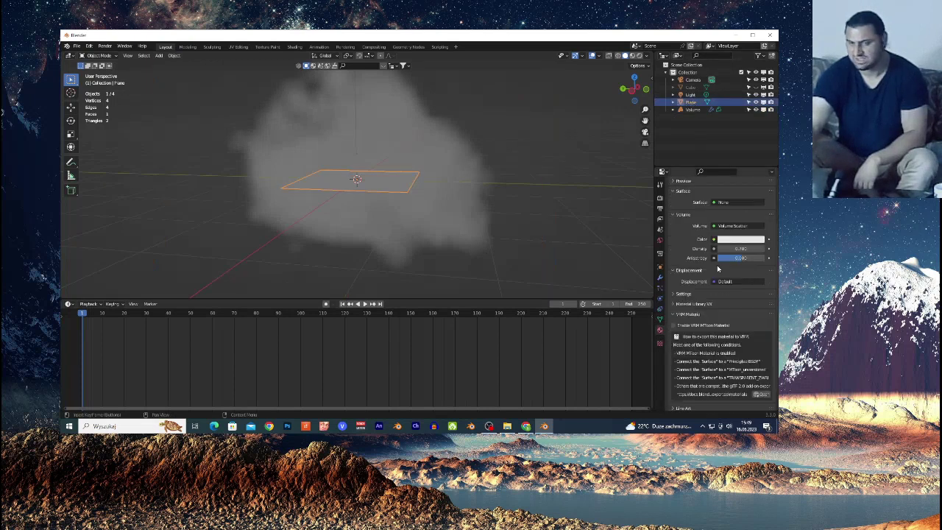
pyautogui.click(661, 289)
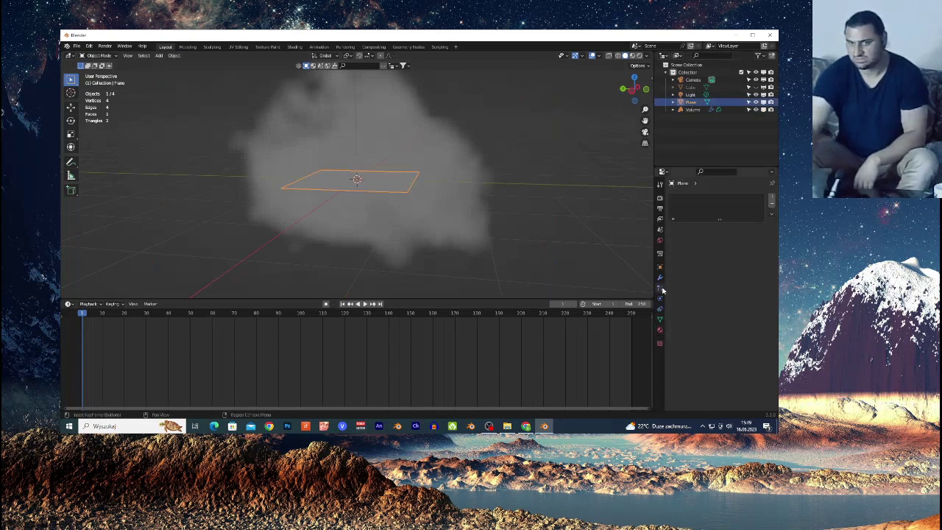
pyautogui.doubleClick(772, 200)
pyautogui.click(773, 207)
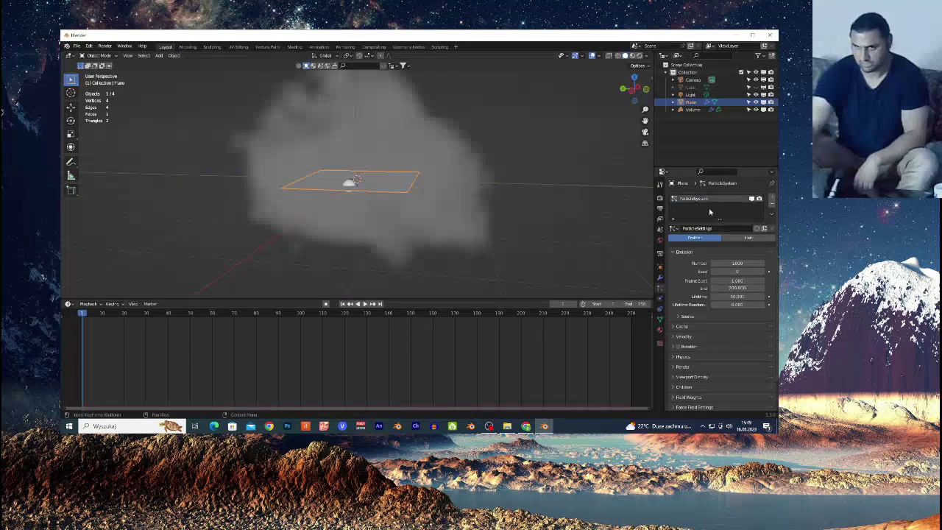
# Expand the particle system's Render settings and set Render As to Object
pyautogui.scroll(-2, 748, 306)
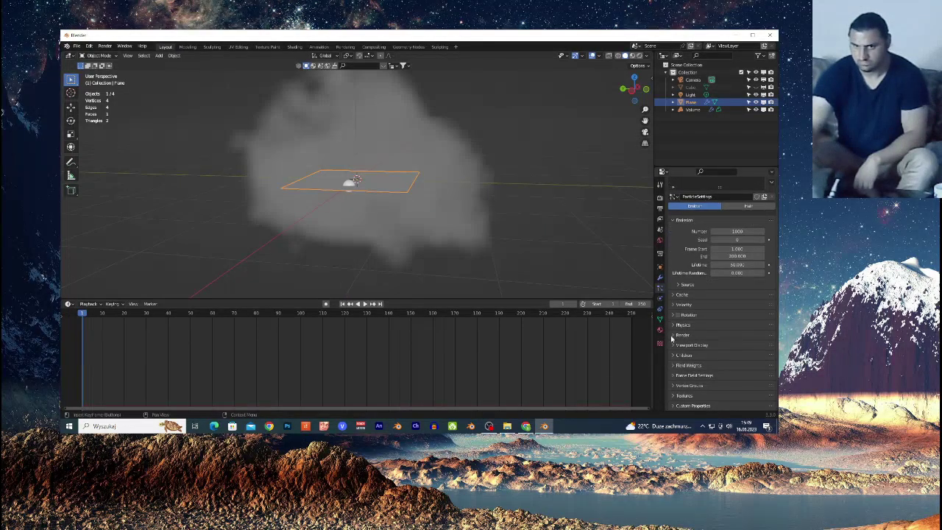
pyautogui.click(672, 336)
pyautogui.scroll(-4, 729, 294)
pyautogui.click(734, 276)
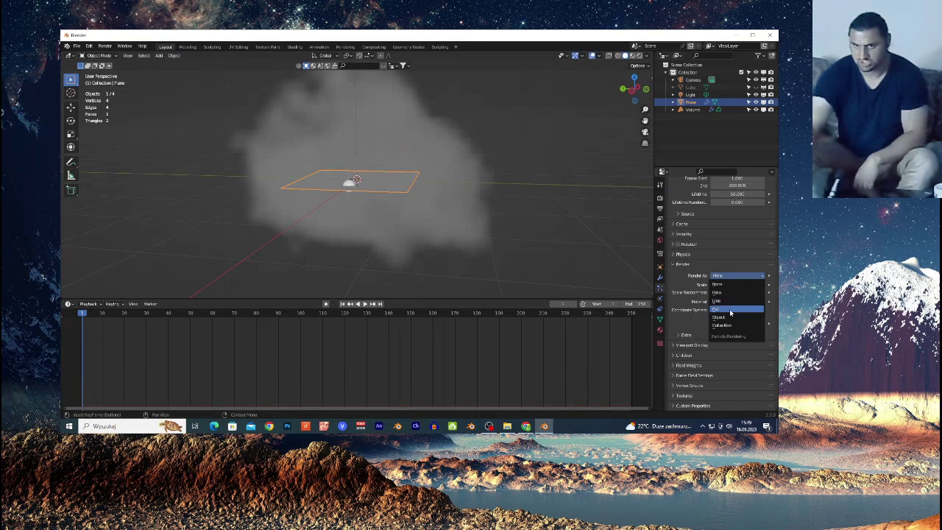
pyautogui.click(733, 323)
# Add an ico sphere with its subdivisions reduced to 1
pyautogui.scroll(-3, 138, 81)
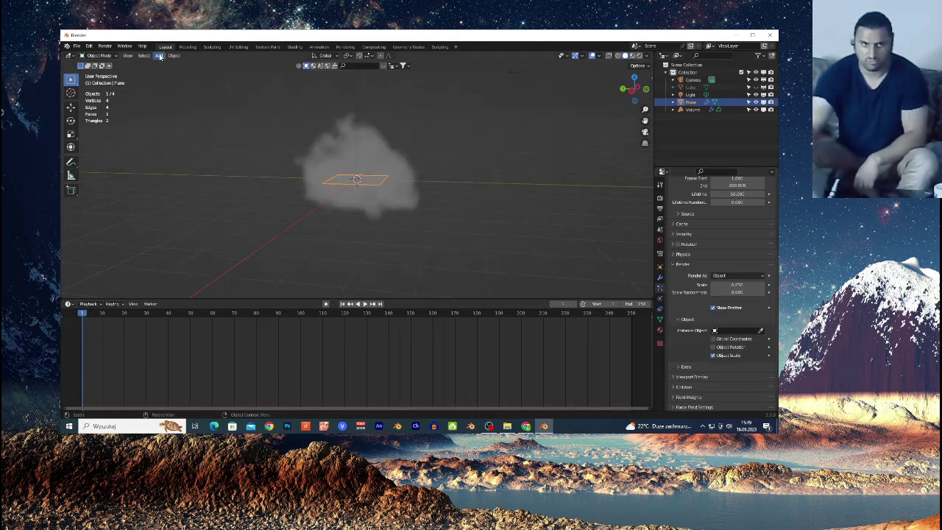
pyautogui.click(159, 56)
pyautogui.moveTo(162, 65)
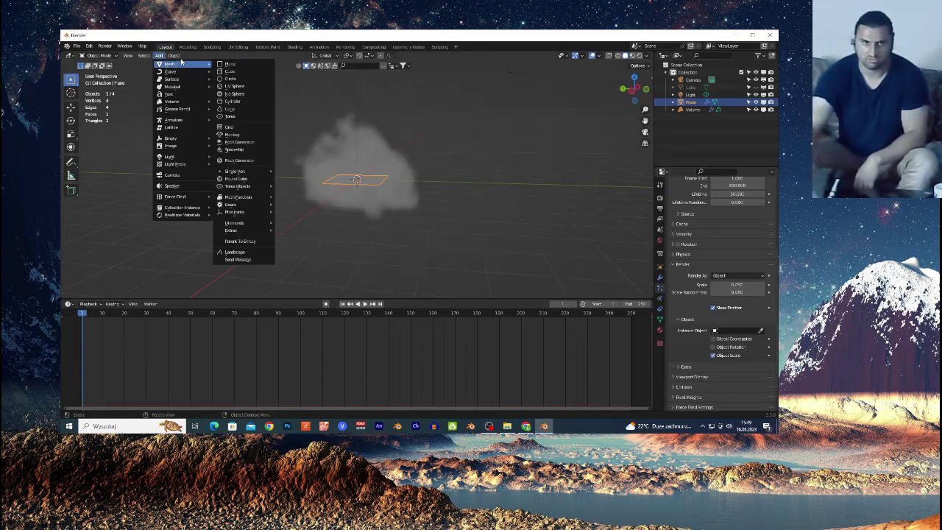
pyautogui.click(235, 93)
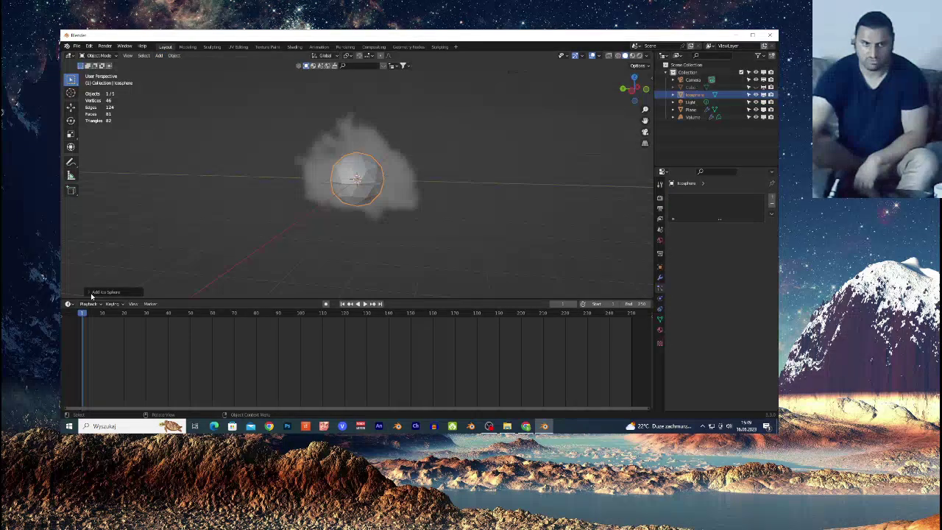
pyautogui.click(93, 293)
pyautogui.click(133, 219)
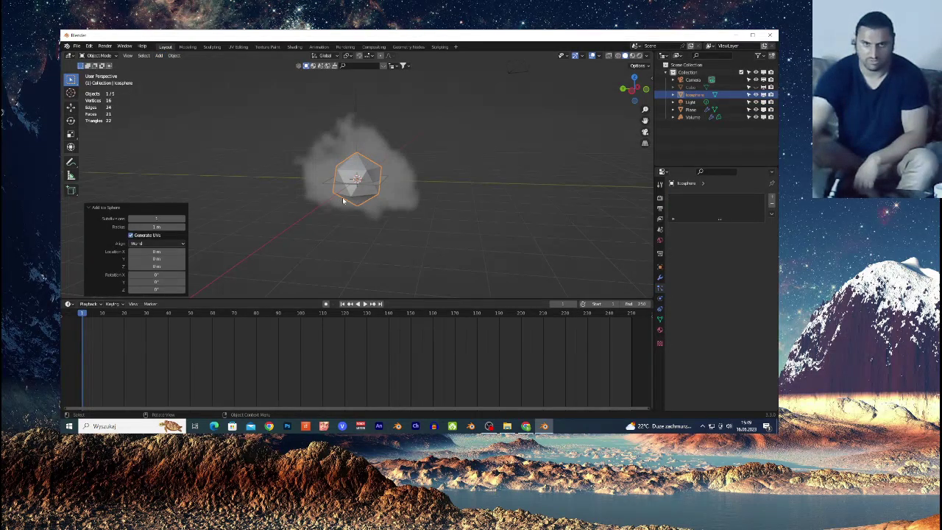
# Move the ico sphere away from the cloud to a Y location of about -7.9 m
pyautogui.click(660, 266)
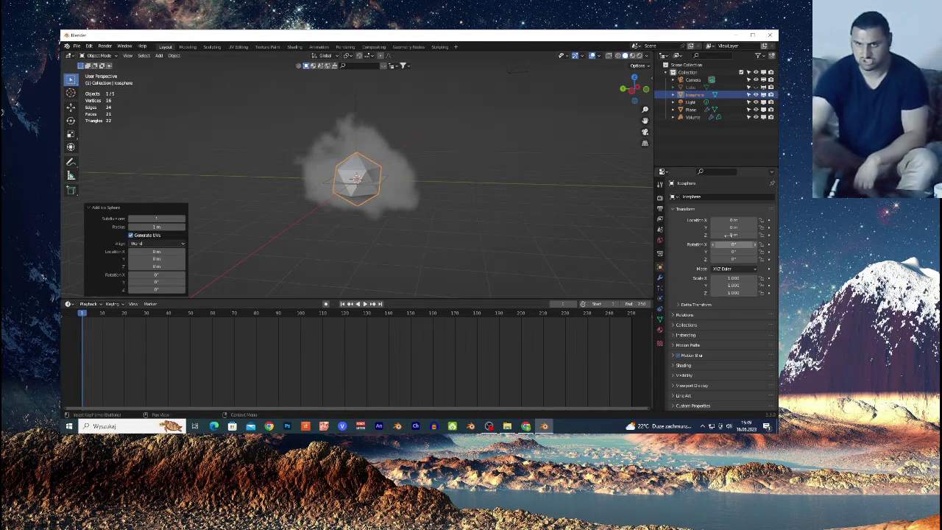
pyautogui.moveTo(732, 227); pyautogui.dragTo(696, 227)
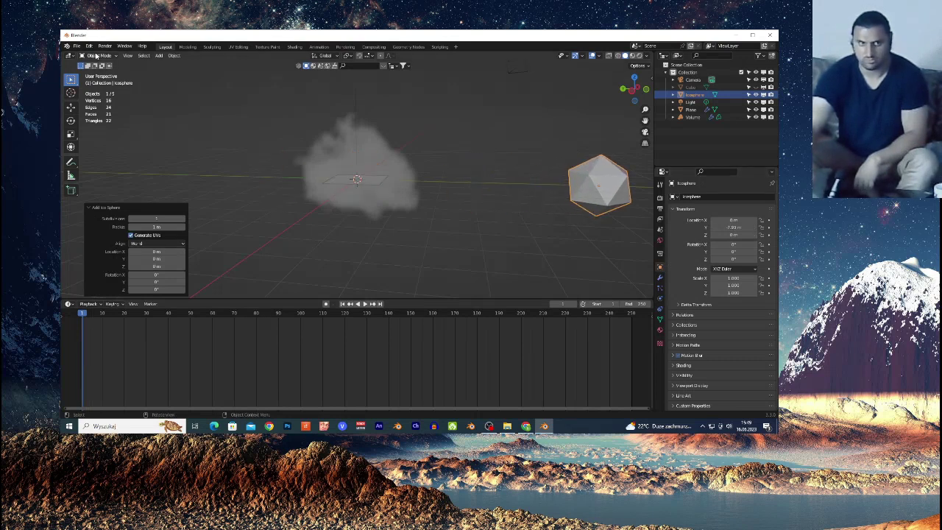
# Enter Edit Mode on the ico sphere and move its top vertex up about 2 m to form a drop shape
pyautogui.click(99, 55)
pyautogui.click(106, 73)
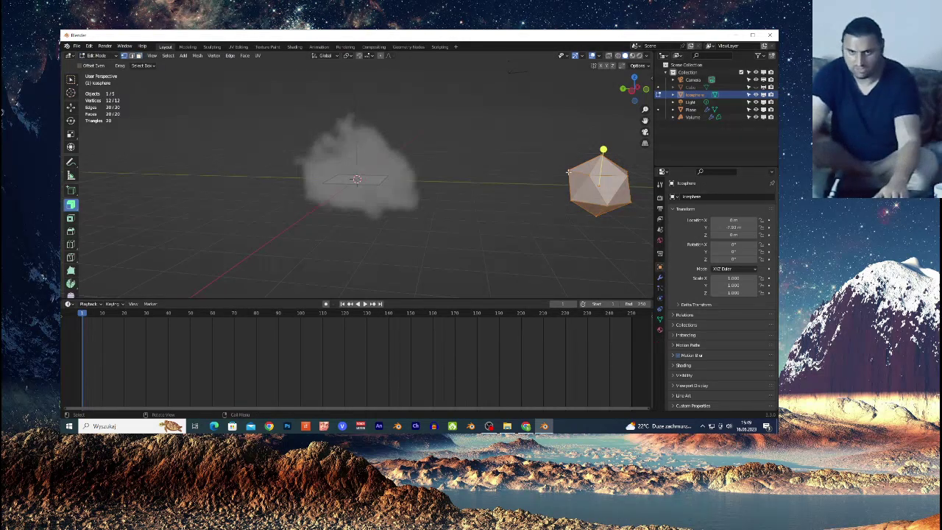
pyautogui.click(603, 150)
pyautogui.click(603, 151)
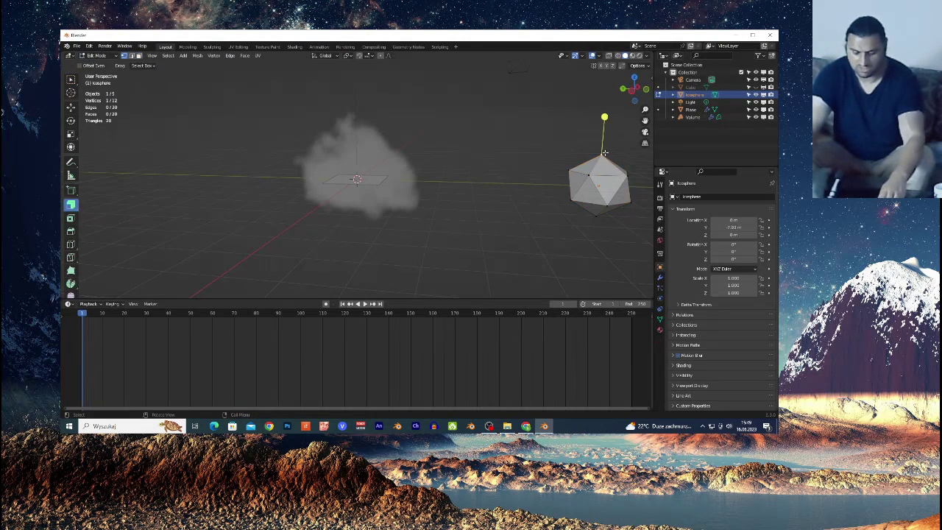
pyautogui.click(70, 107)
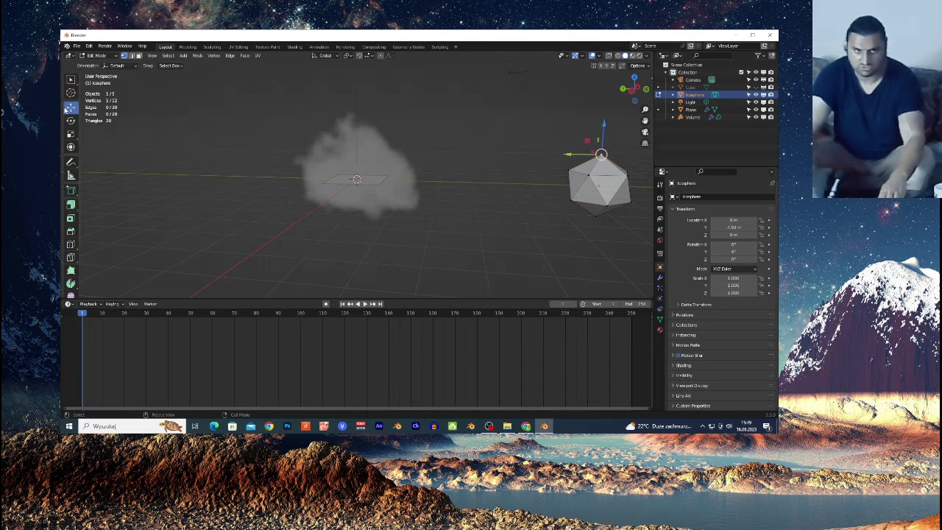
pyautogui.moveTo(607, 134); pyautogui.dragTo(617, 63)
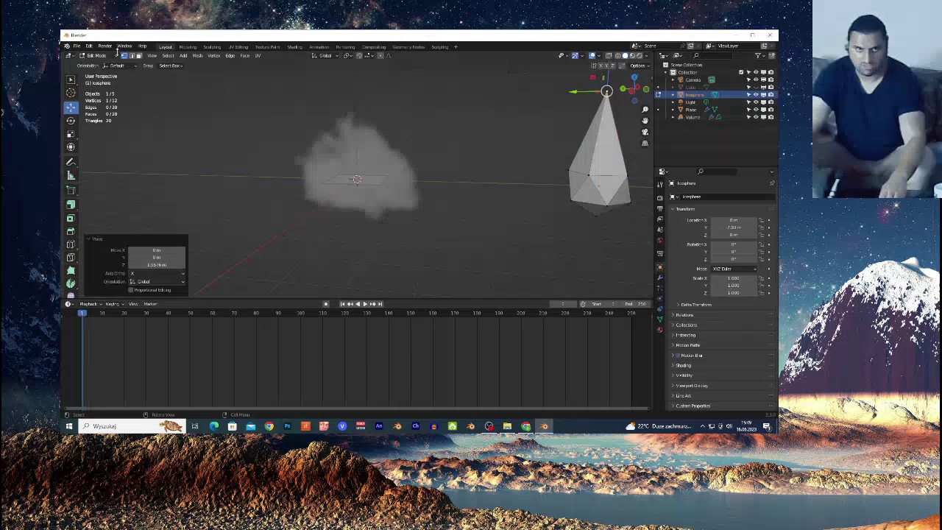
# Scale the drop's lower vertices down to about 0.74 and return to Object Mode
pyautogui.click(71, 81)
pyautogui.moveTo(532, 136); pyautogui.dragTo(652, 242)
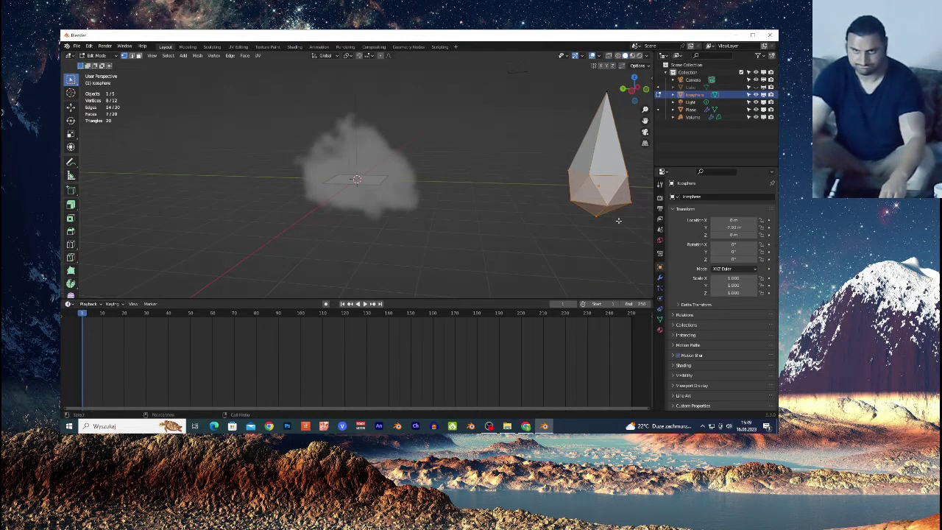
pyautogui.click(198, 56)
pyautogui.moveTo(218, 65)
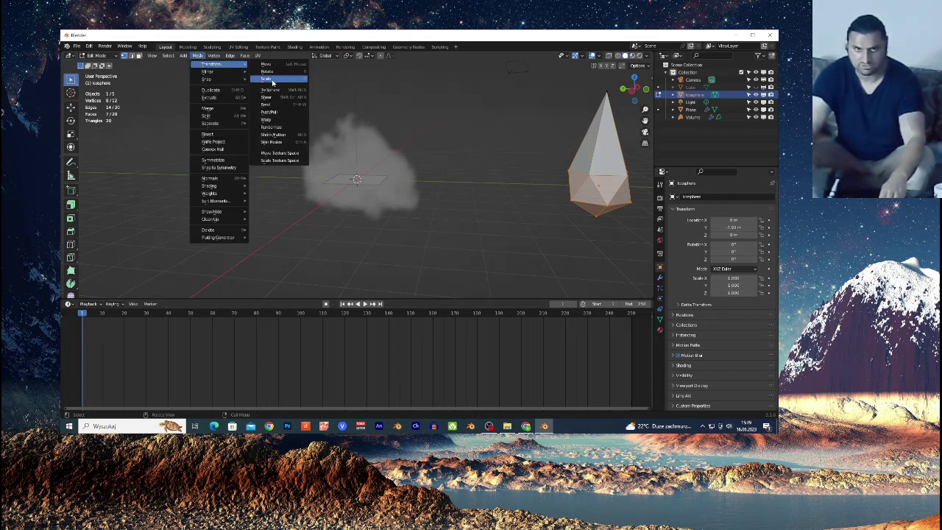
pyautogui.click(273, 80)
pyautogui.click(525, 154)
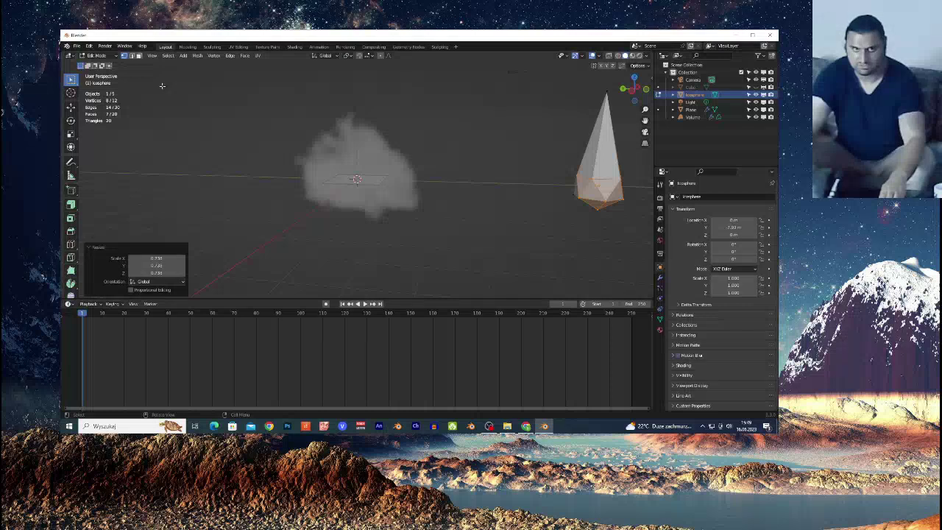
pyautogui.click(100, 57)
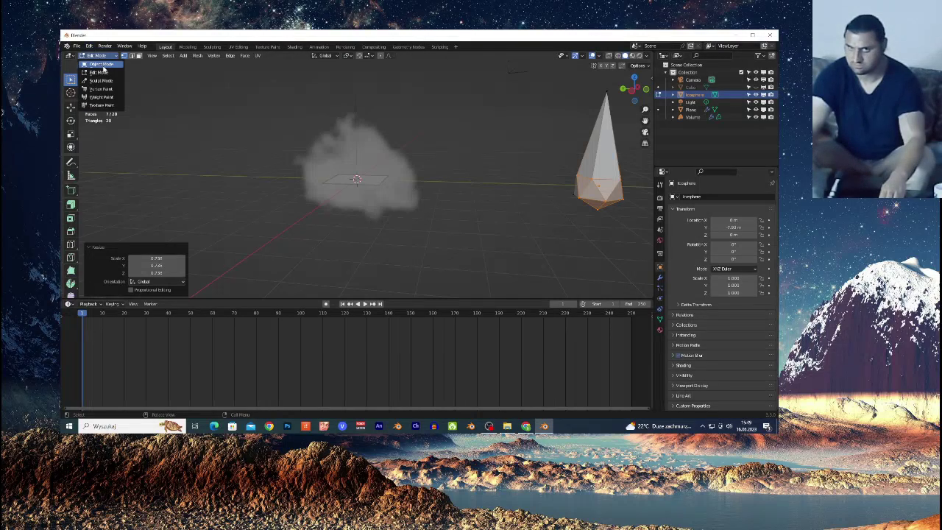
pyautogui.click(102, 64)
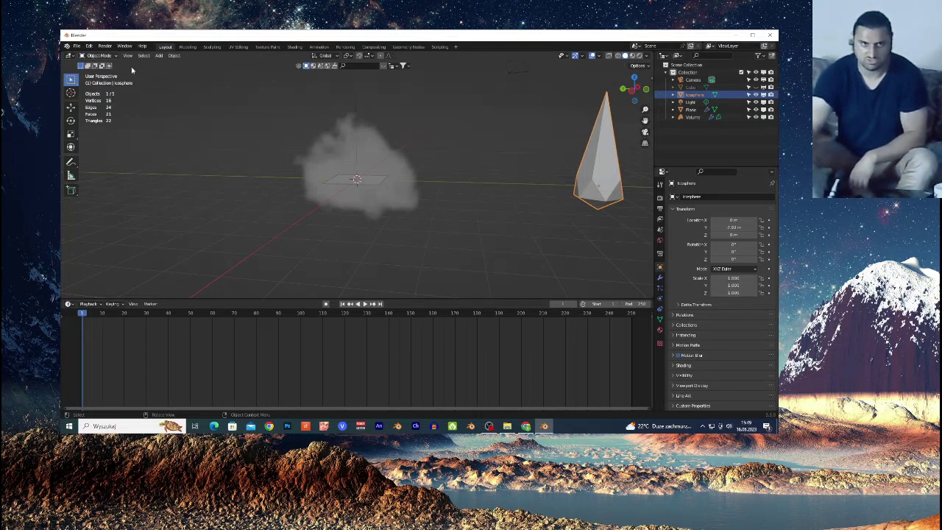
# Assign the drop-shaped ico sphere as the Instance Object of the emitter plane's particle system
pyautogui.scroll(3, 483, 239)
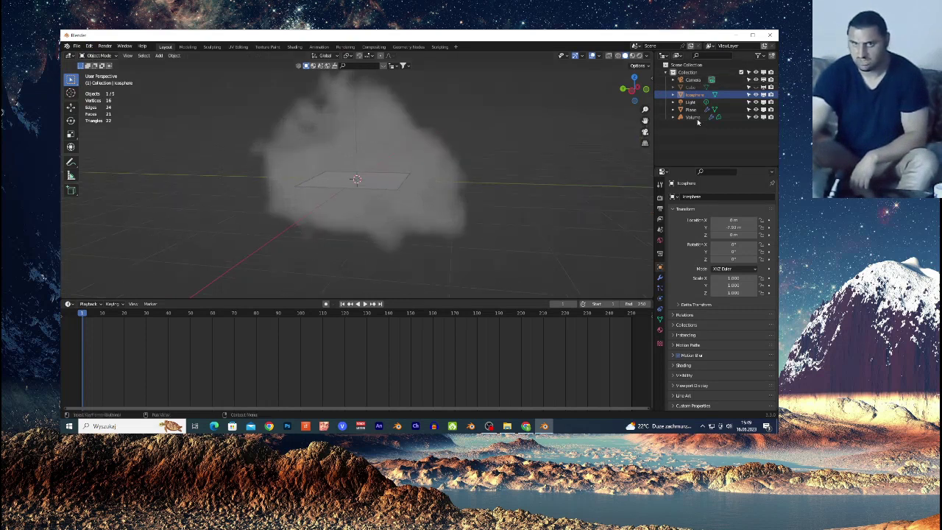
pyautogui.click(691, 110)
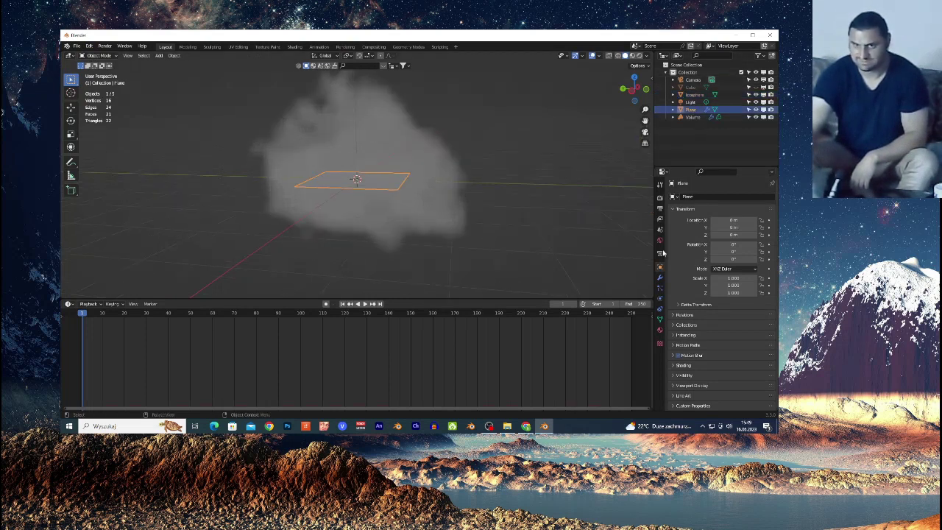
pyautogui.click(660, 288)
pyautogui.scroll(-4, 692, 211)
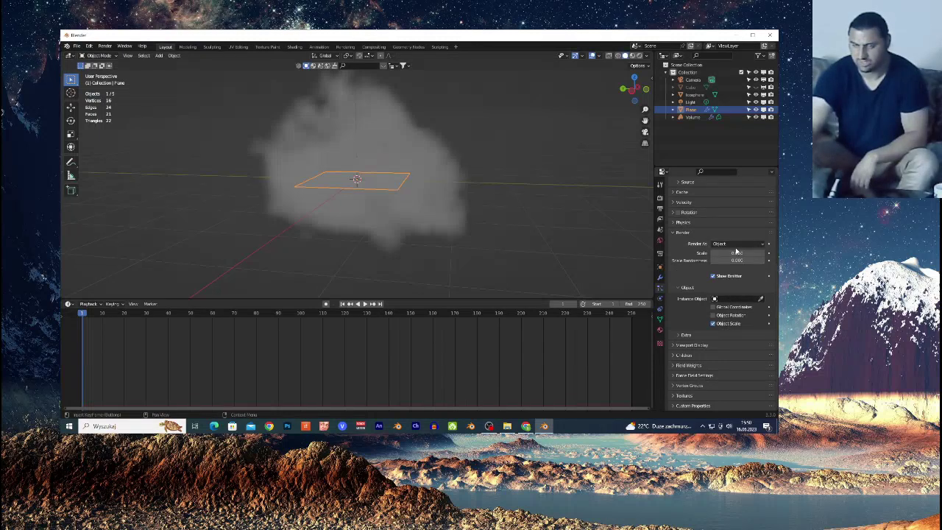
pyautogui.scroll(-5, 524, 273)
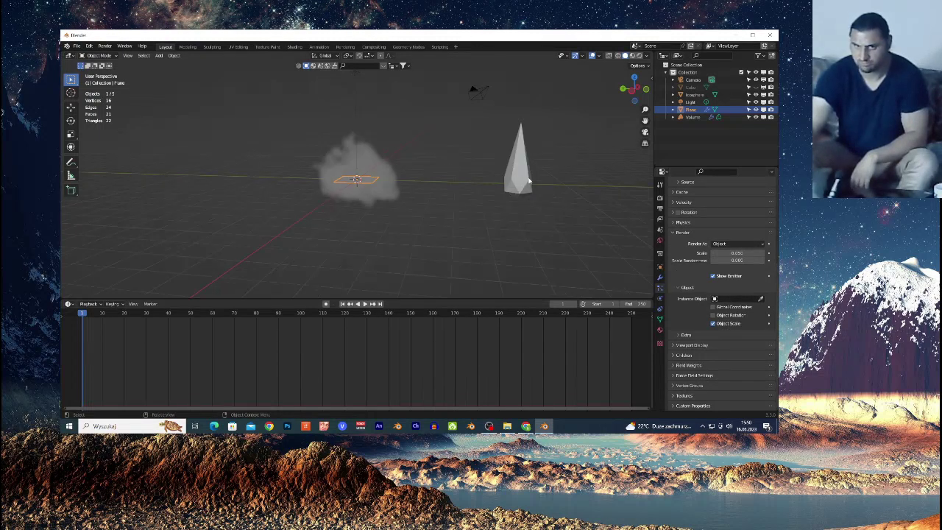
pyautogui.click(761, 302)
pyautogui.click(520, 175)
# Play and scrub through the rain animation and inspect the particle system's Velocity settings
pyautogui.press('space')
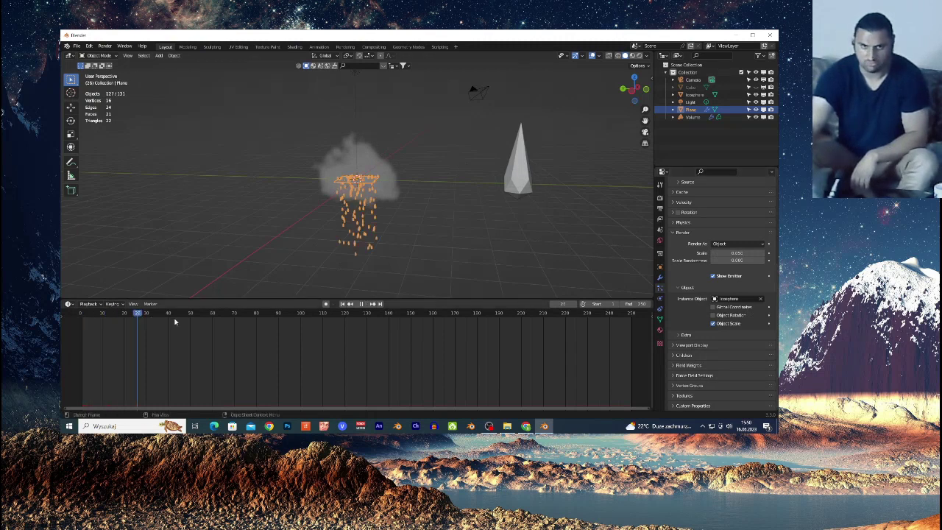
pyautogui.click(677, 202)
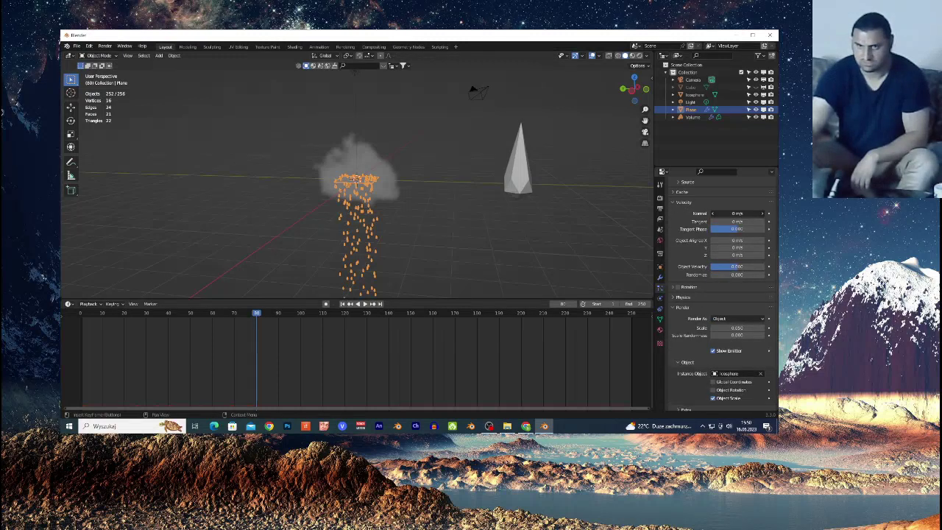
pyautogui.scroll(2, 195, 219)
pyautogui.moveTo(90, 315); pyautogui.dragTo(452, 328)
pyautogui.press('space')
# Set the particles' render Scale to 0.020 and Scale Randomness to about 0.6, and scrub the animation to check the rain
pyautogui.scroll(-2, 748, 309)
pyautogui.moveTo(737, 283); pyautogui.dragTo(766, 288)
pyautogui.moveTo(96, 315); pyautogui.dragTo(522, 355)
pyautogui.moveTo(641, 95); pyautogui.dragTo(582, 103)
# Add a second plane and lower it beneath the cloud to a Z location of about -3.36 m
pyautogui.click(159, 55)
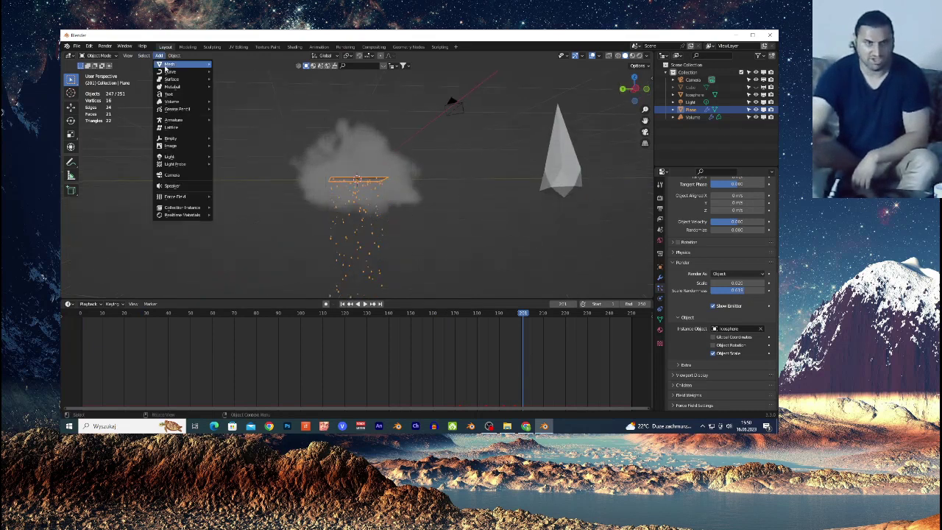
pyautogui.moveTo(173, 64)
pyautogui.click(231, 67)
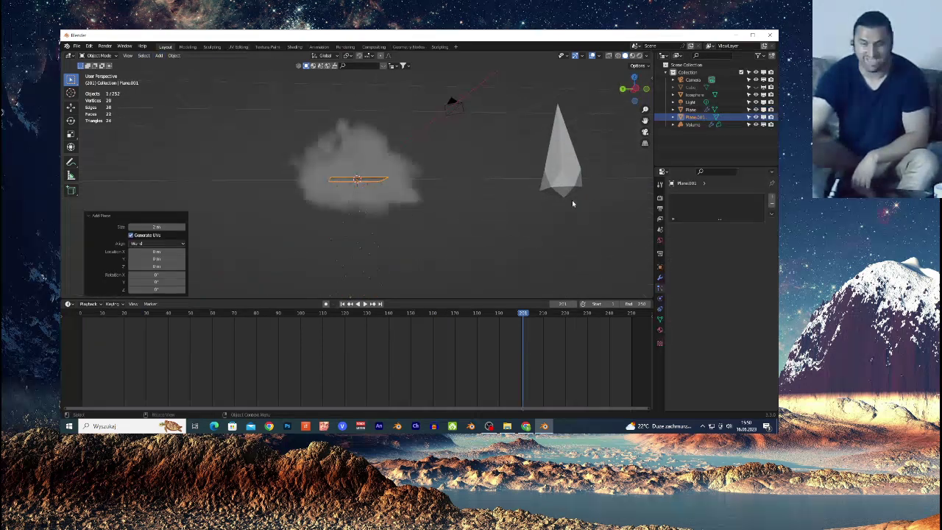
pyautogui.click(660, 268)
pyautogui.moveTo(734, 235); pyautogui.dragTo(486, 235)
pyautogui.scroll(-2, 463, 267)
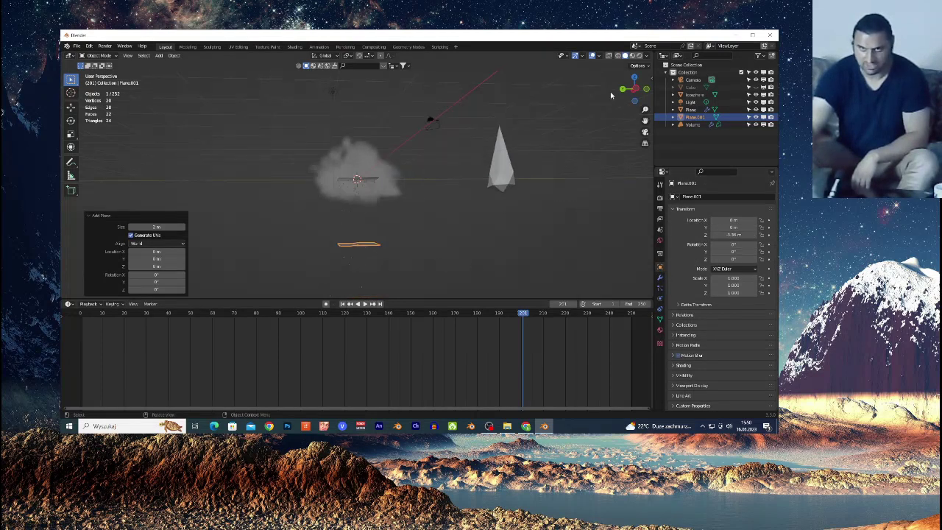
# Enlarge the lower plane into a ground surface scaled to about 19.1 in X and 13.3 in Y
pyautogui.moveTo(631, 91); pyautogui.dragTo(321, 201)
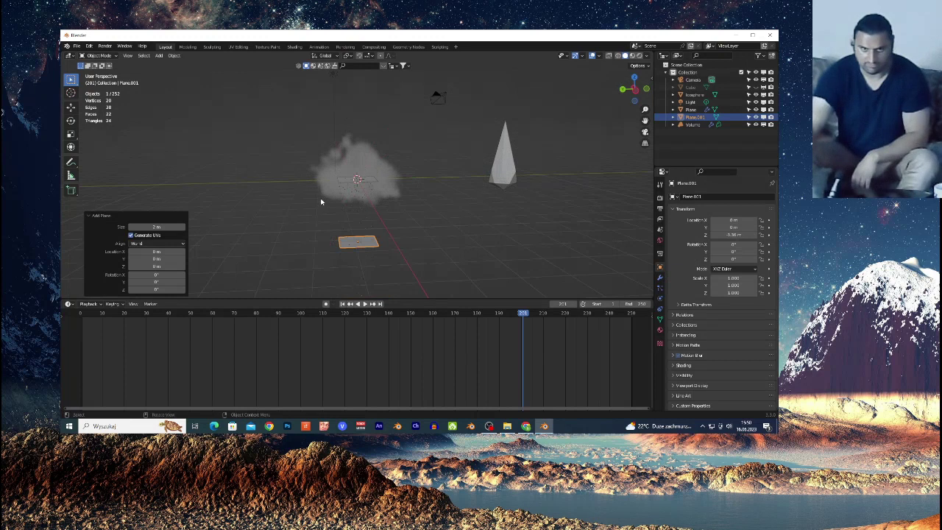
pyautogui.moveTo(733, 278); pyautogui.dragTo(780, 278)
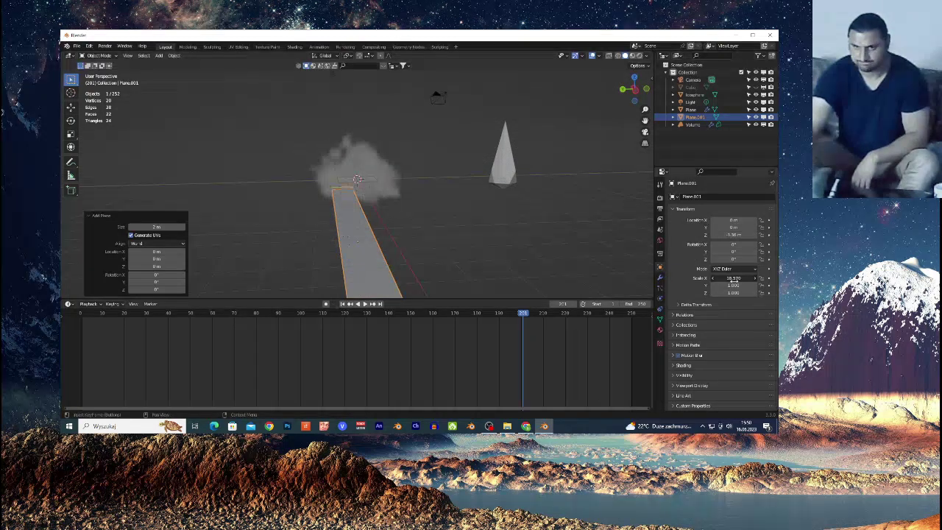
pyautogui.moveTo(733, 285); pyautogui.dragTo(761, 285)
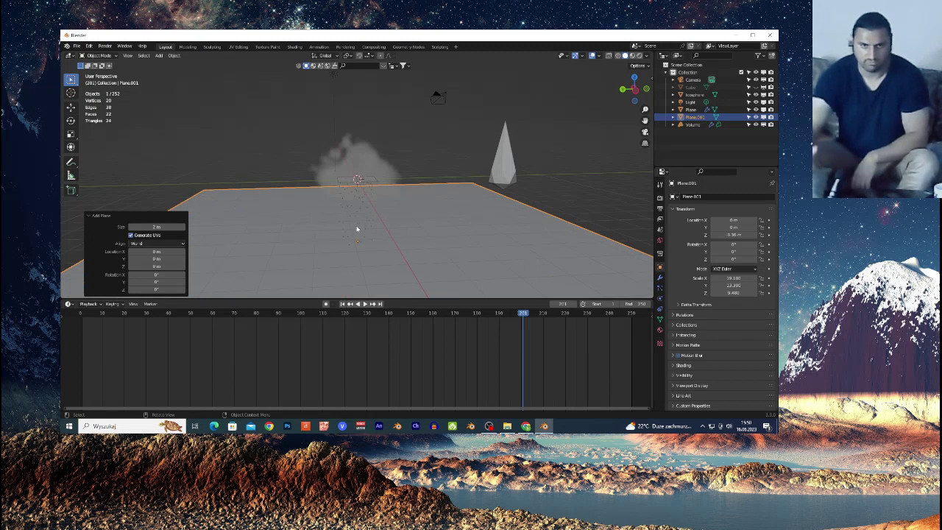
# Subdivide the ground plane in Edit Mode with 10 cuts
pyautogui.click(103, 55)
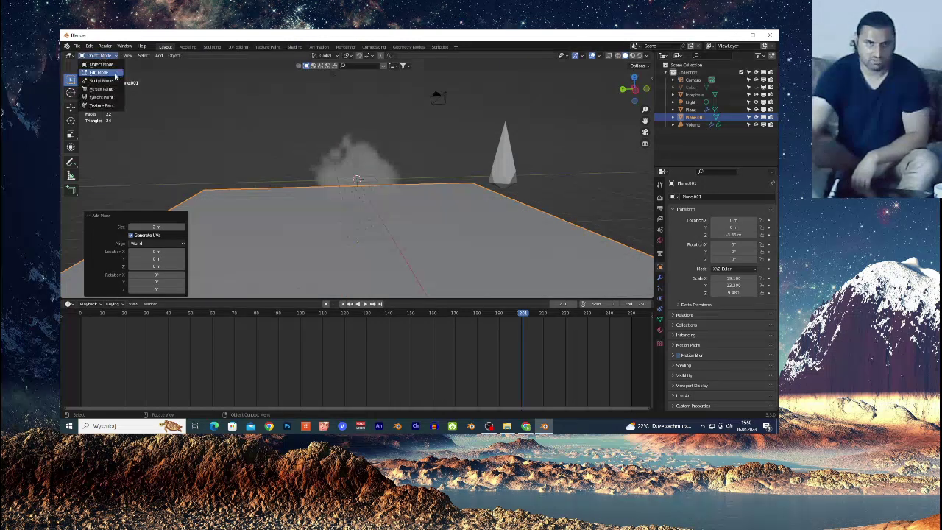
pyautogui.click(110, 71)
pyautogui.rightClick(300, 215)
pyautogui.click(297, 216)
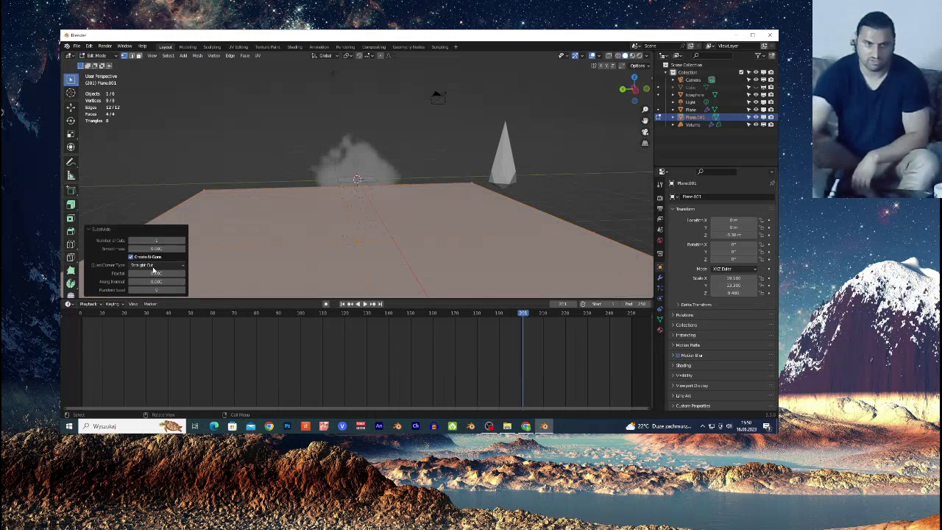
pyautogui.doubleClick(171, 240)
pyautogui.write('10')
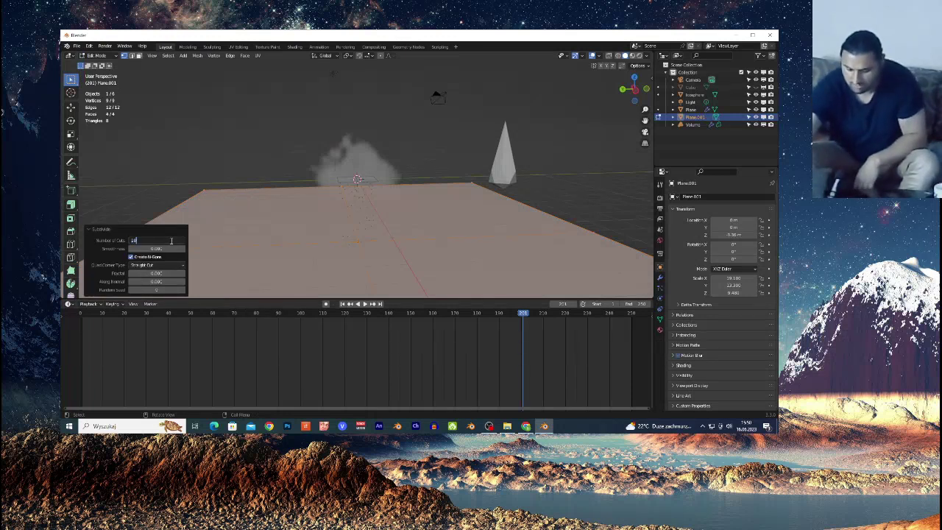
pyautogui.press('Return')
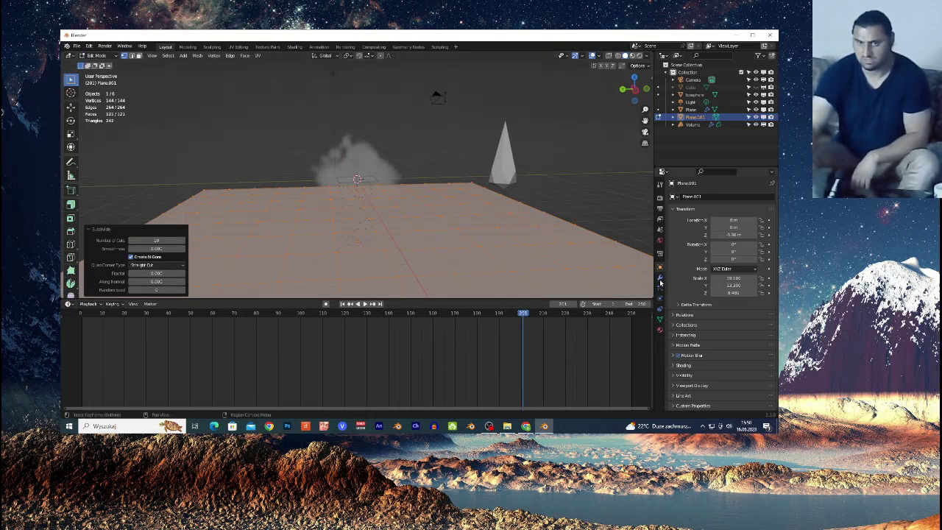
pyautogui.click(660, 279)
pyautogui.click(706, 197)
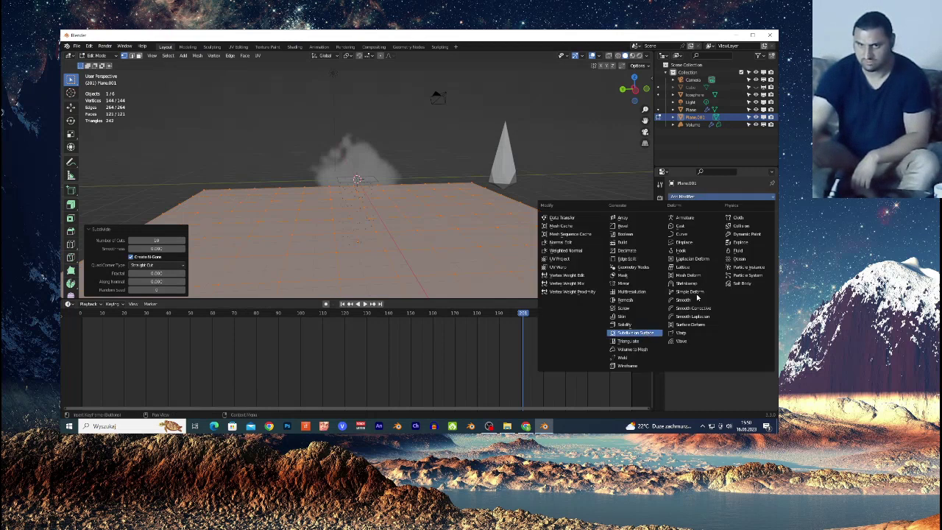
pyautogui.click(635, 333)
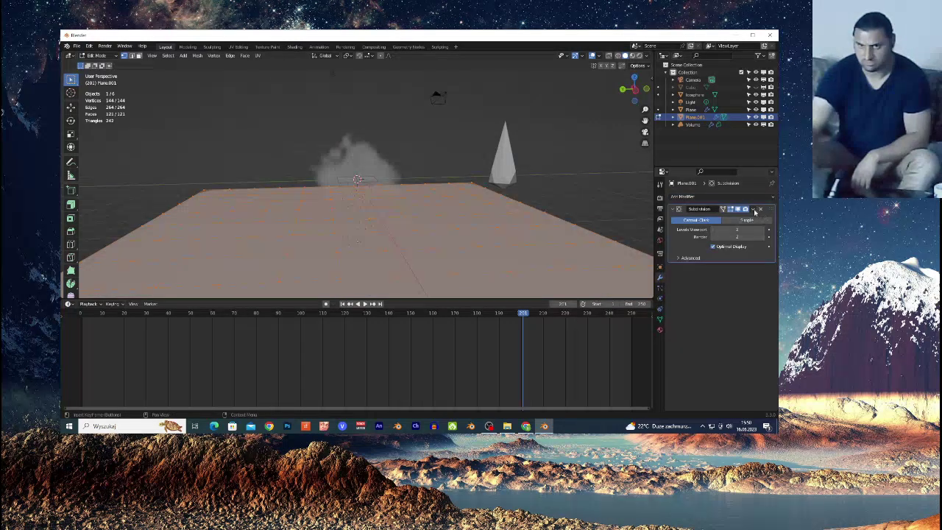
pyautogui.click(759, 211)
# Add a Subdivision Surface modifier to the ground plane with a viewport level of 2
pyautogui.click(740, 197)
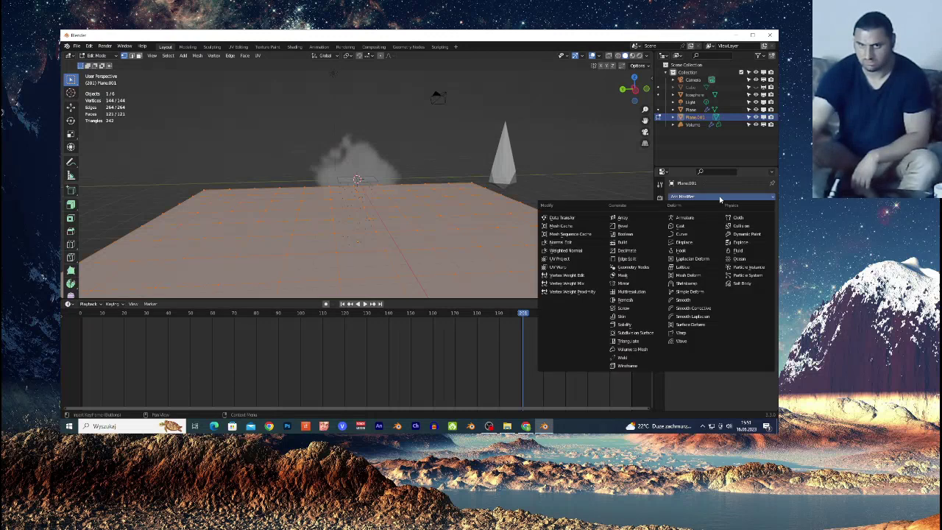
pyautogui.click(635, 333)
pyautogui.click(762, 229)
pyautogui.click(753, 209)
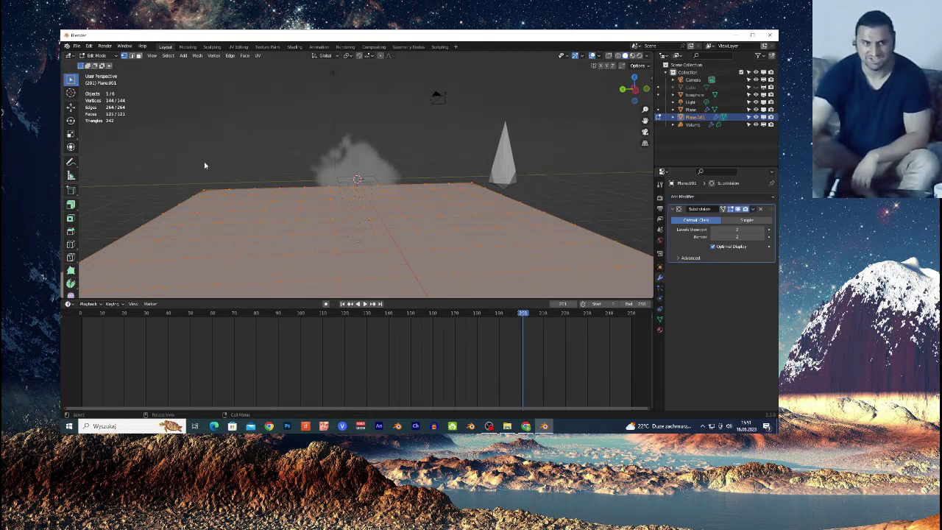
# Return to Object Mode and apply the ground plane's Subdivision Surface modifier
pyautogui.click(96, 56)
pyautogui.click(98, 65)
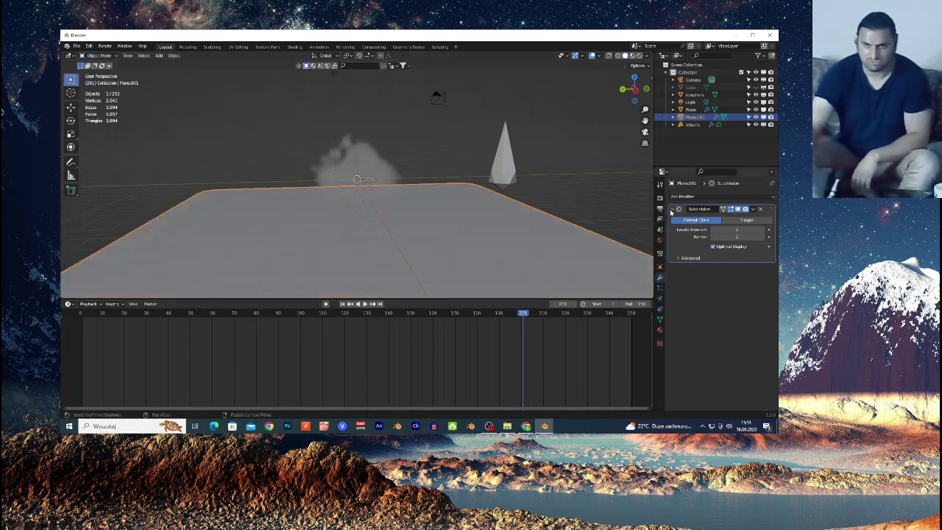
pyautogui.click(754, 210)
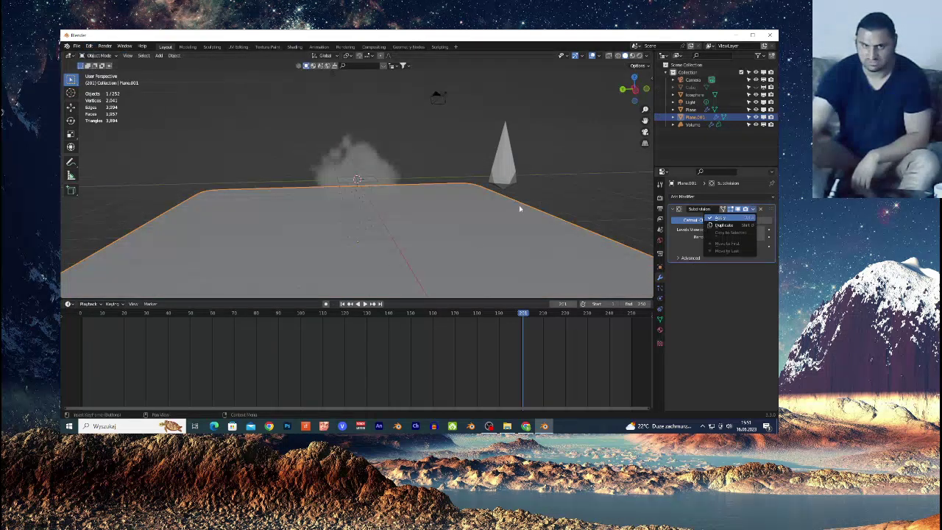
pyautogui.click(346, 200)
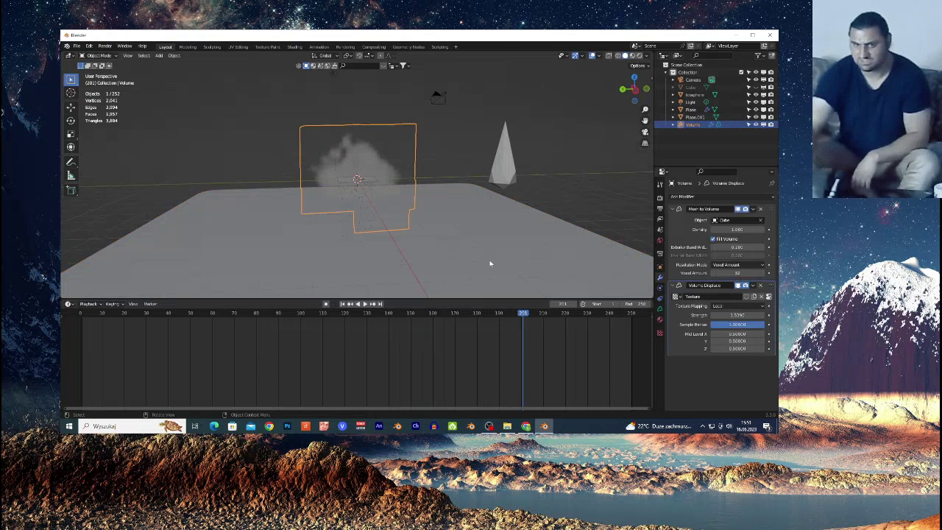
# Make the ground plane a Dynamic Paint canvas and set its Surface Type to Waves
pyautogui.click(560, 263)
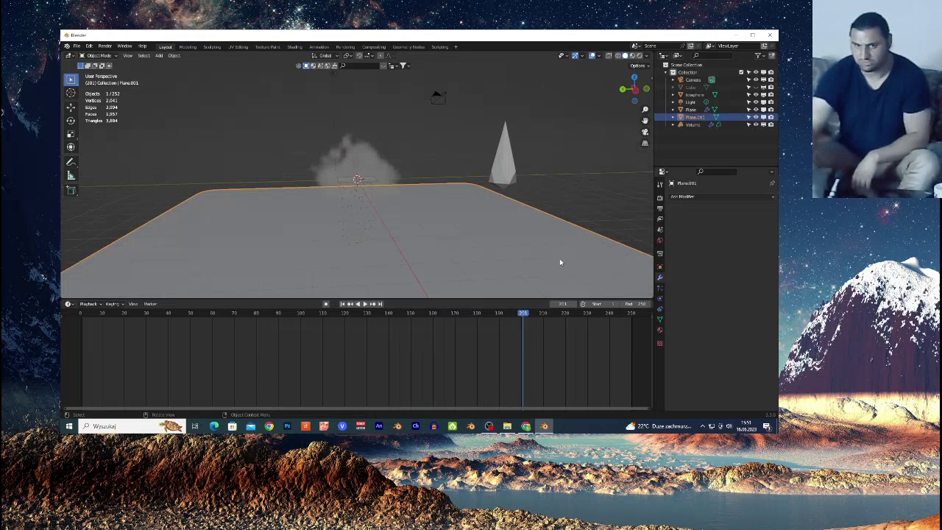
pyautogui.click(660, 301)
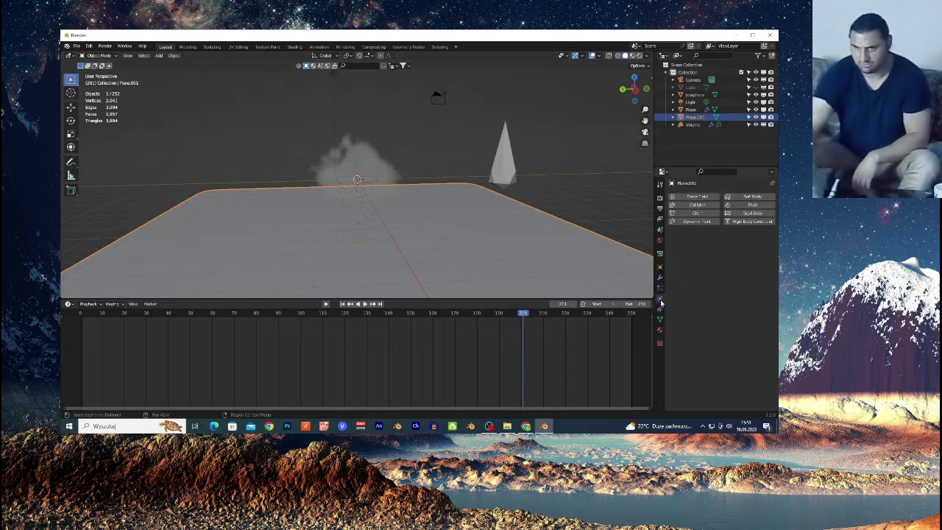
pyautogui.click(698, 222)
pyautogui.click(729, 302)
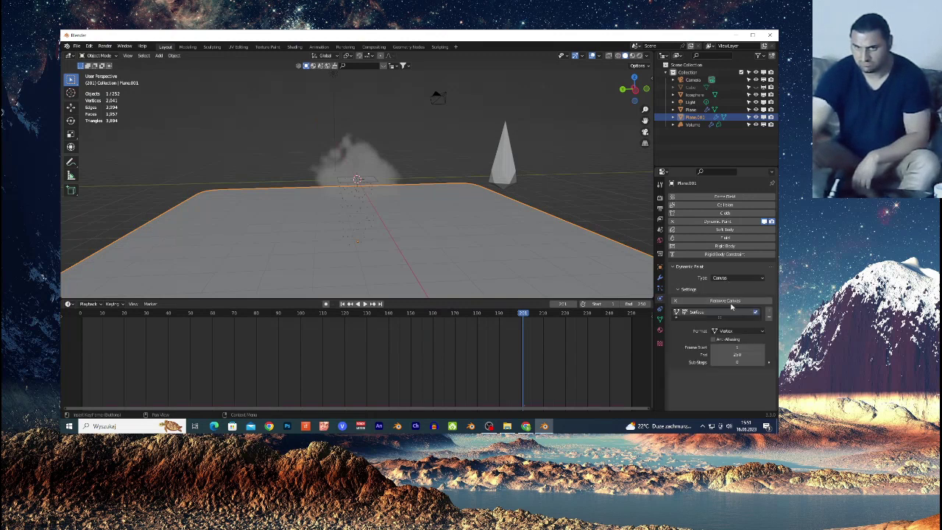
pyautogui.scroll(-3, 731, 308)
pyautogui.click(739, 317)
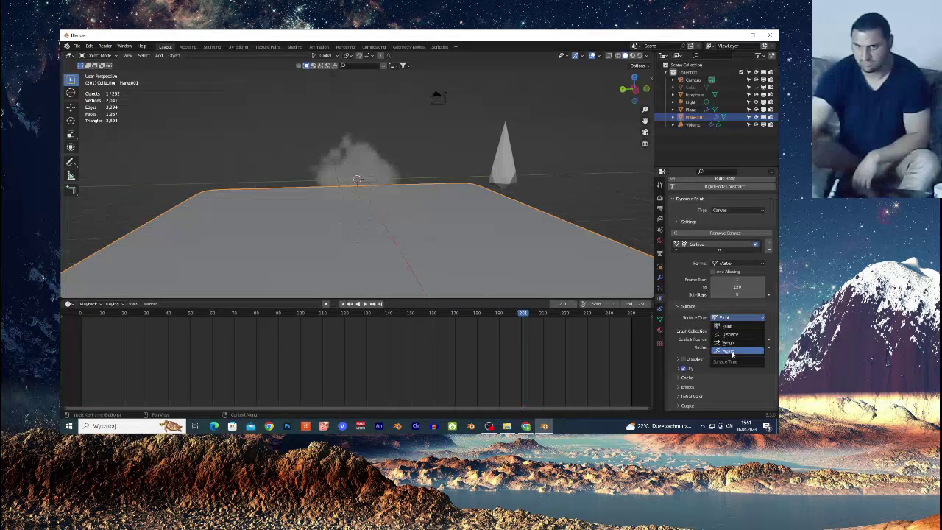
pyautogui.click(735, 352)
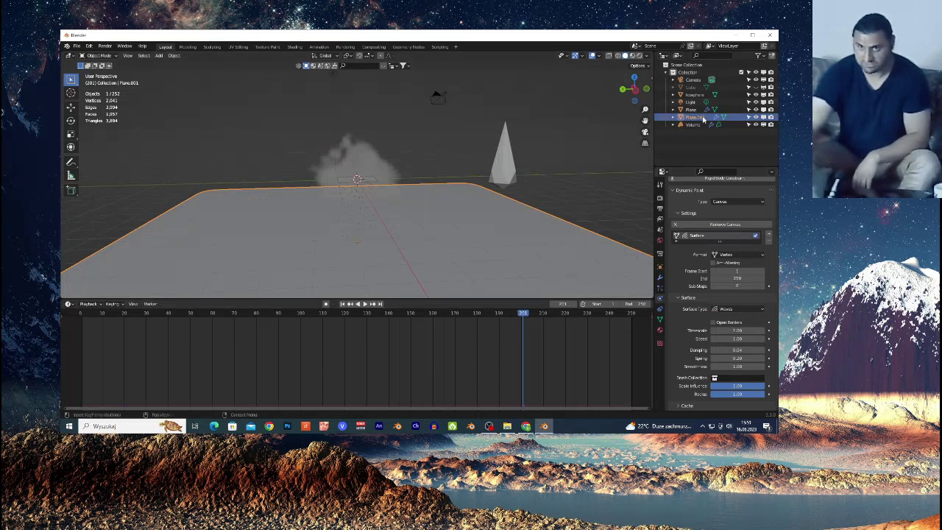
# Enable Dynamic Paint on the rain-emitting plane and add it as a Brush
pyautogui.click(691, 110)
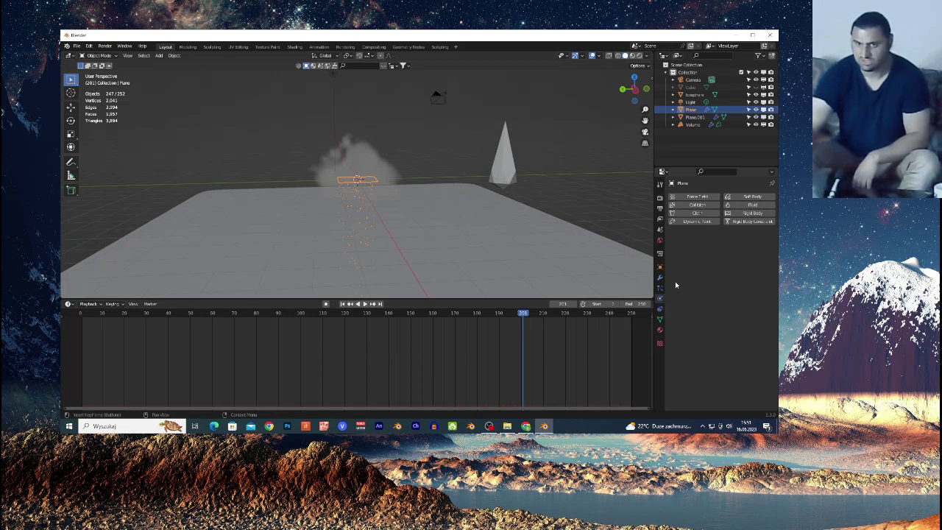
pyautogui.click(700, 222)
pyautogui.click(730, 279)
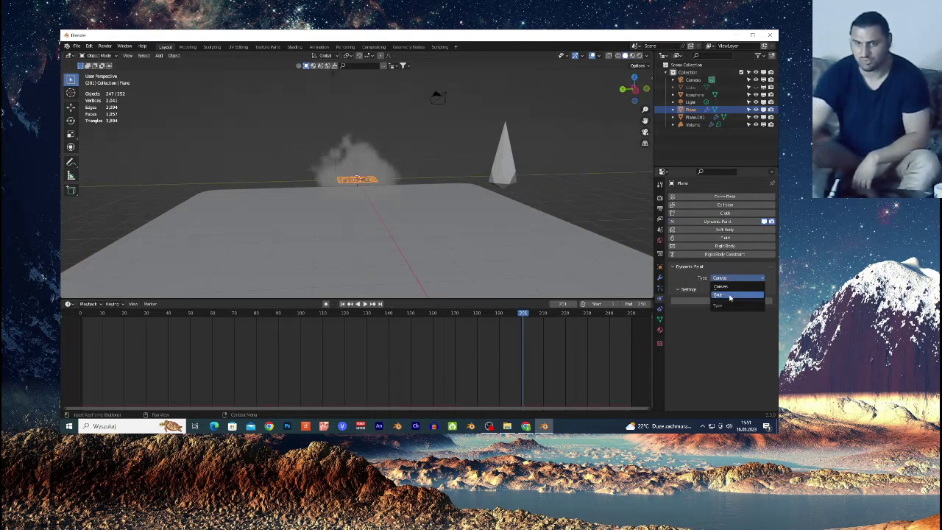
pyautogui.click(730, 295)
pyautogui.click(728, 300)
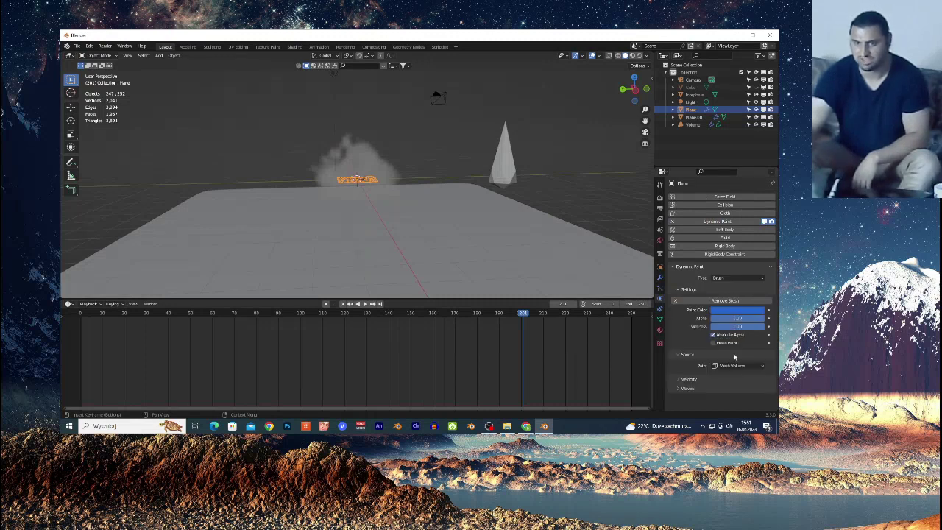
# Set the brush's Paint source to Particle System, assign ParticleSystem, and play the animation to test the waves
pyautogui.click(731, 366)
pyautogui.click(728, 360)
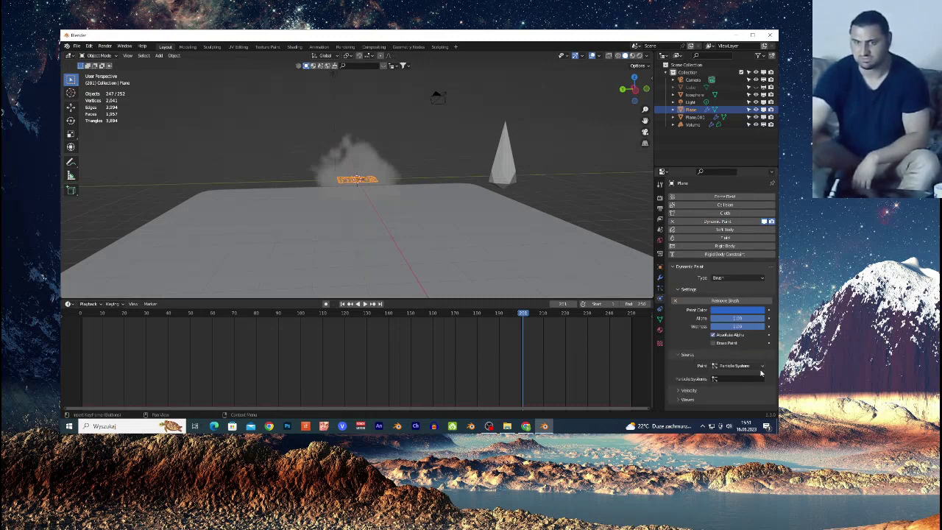
pyautogui.click(731, 379)
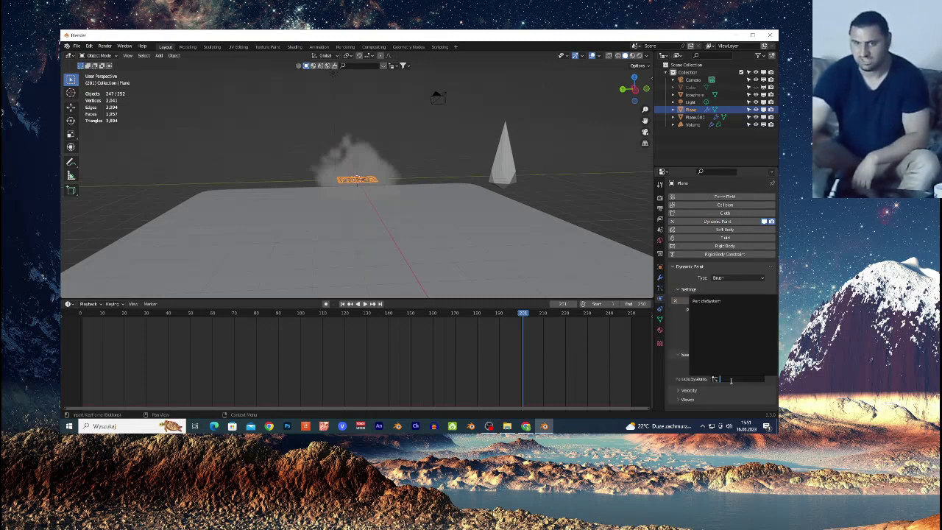
pyautogui.click(709, 301)
pyautogui.scroll(-1, 725, 332)
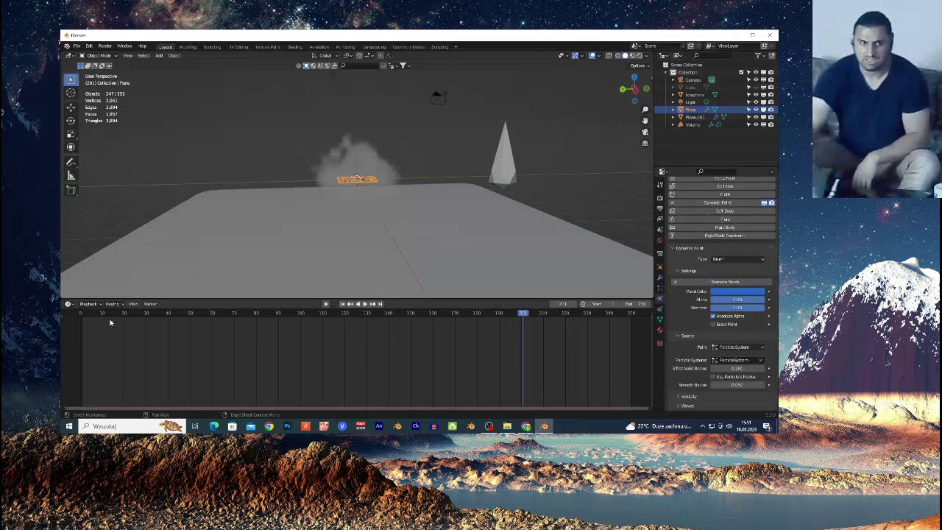
pyautogui.click(86, 318)
pyautogui.press('space')
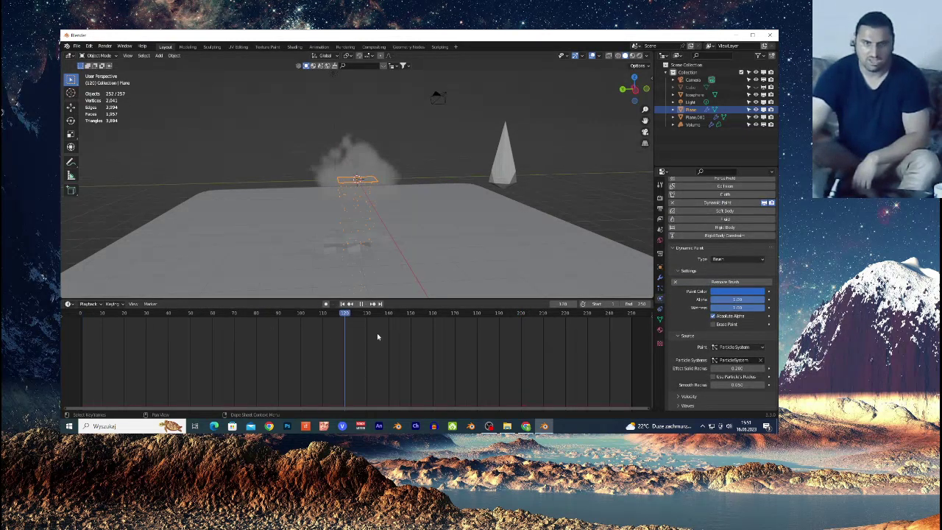
pyautogui.moveTo(469, 333); pyautogui.dragTo(386, 336)
pyautogui.press('space')
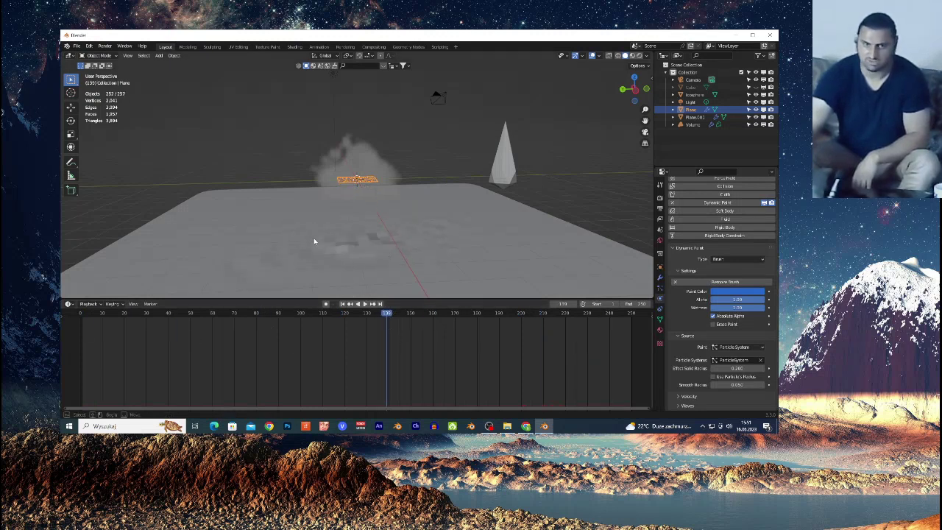
# Subdivide the ground plane twice more in Edit Mode with one cut each time, returning to Object Mode
pyautogui.click(254, 246)
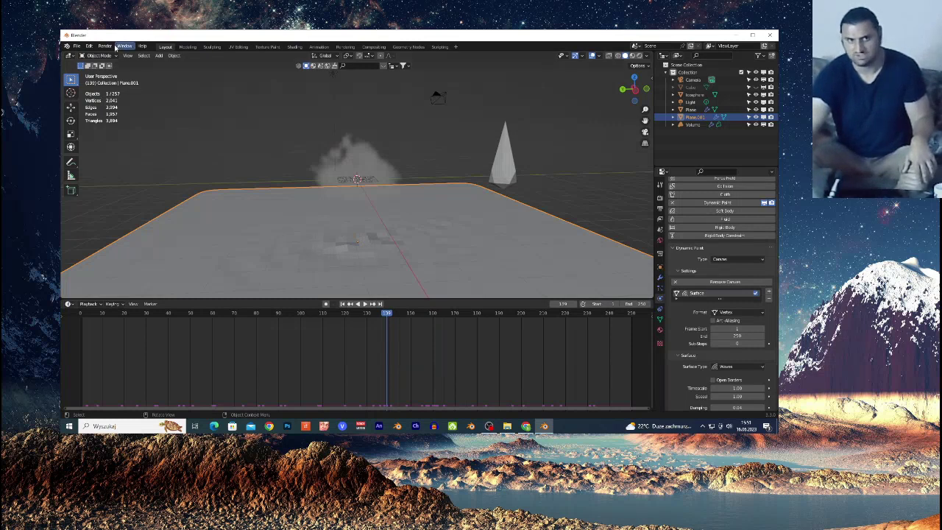
pyautogui.click(98, 56)
pyautogui.click(103, 74)
pyautogui.rightClick(268, 225)
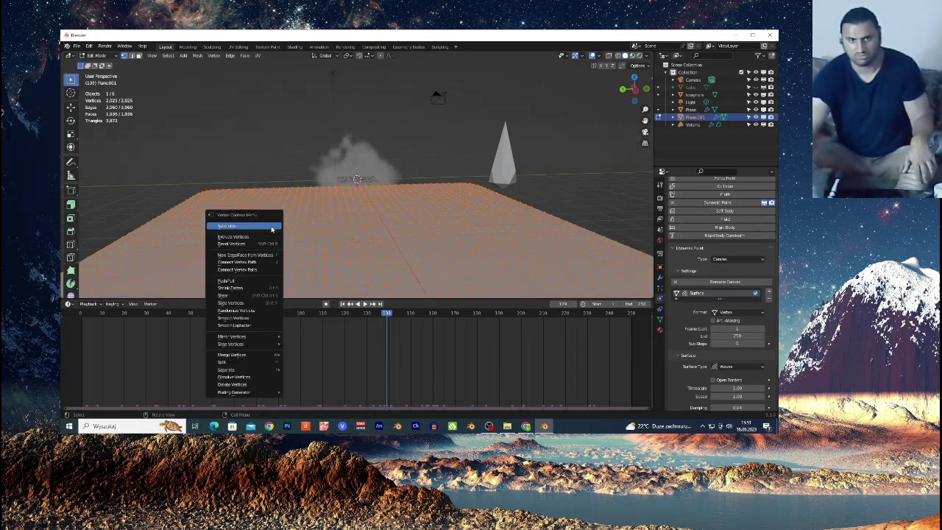
pyautogui.click(265, 228)
pyautogui.rightClick(259, 231)
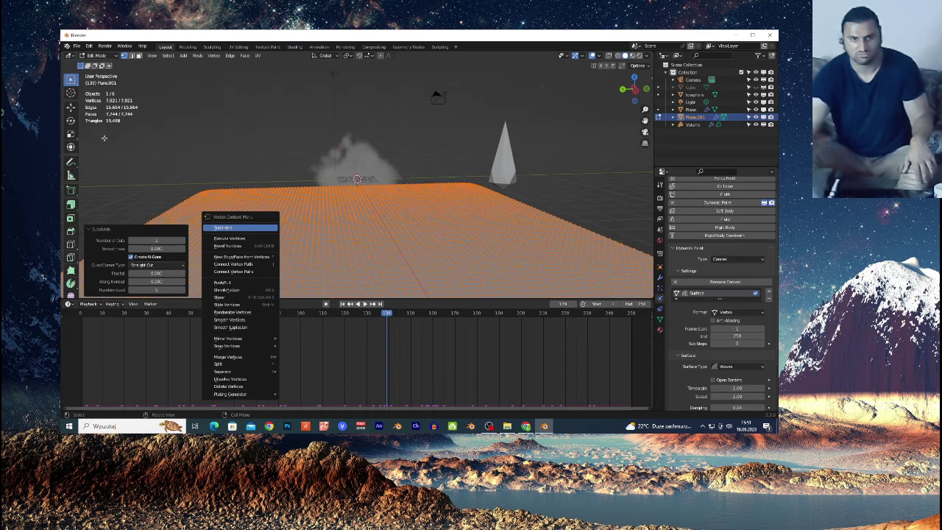
pyautogui.press('Return')
pyautogui.click(109, 60)
pyautogui.click(102, 53)
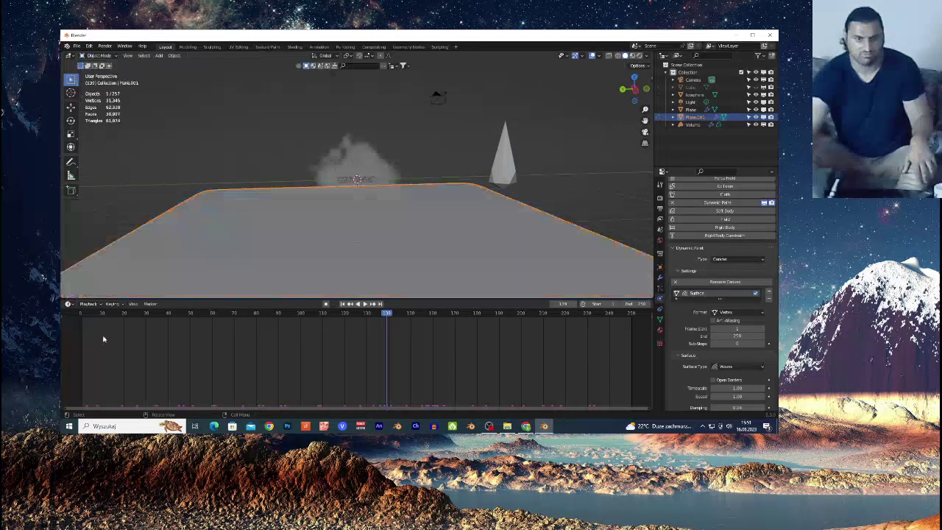
# Play back the simulation and examine the ripples from above and below the ground plane
pyautogui.click(76, 313)
pyautogui.press('space')
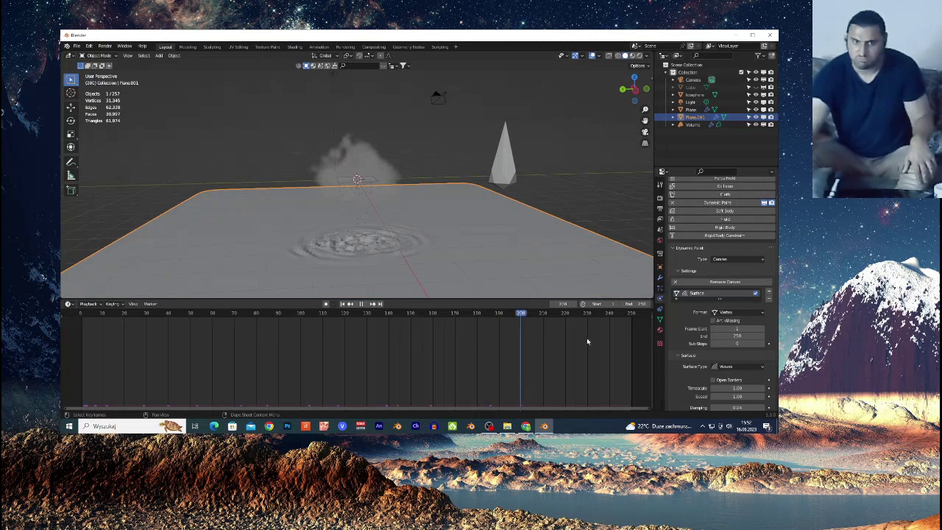
pyautogui.press('space')
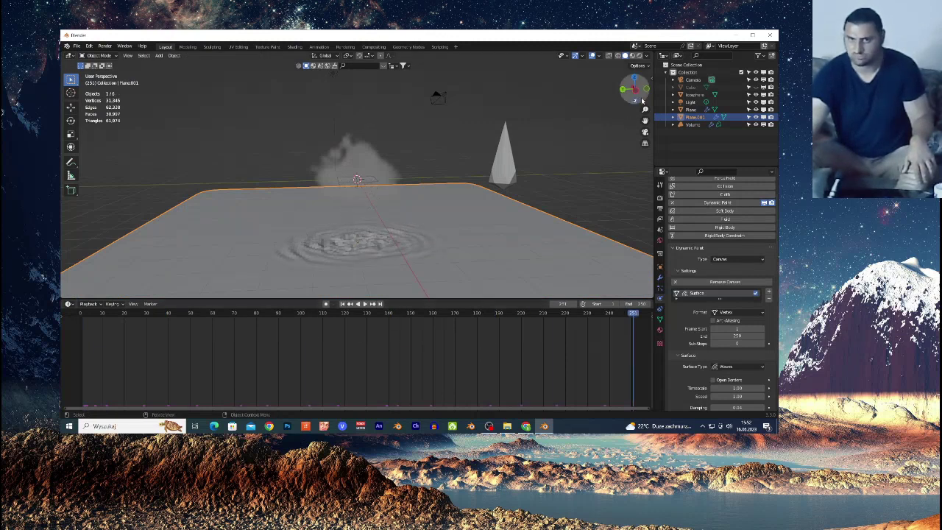
pyautogui.moveTo(635, 89)
pyautogui.mouseDown()
pyautogui.moveTo(626, 93)
pyautogui.moveTo(638, 79)
pyautogui.moveTo(649, 86)
pyautogui.mouseUp()
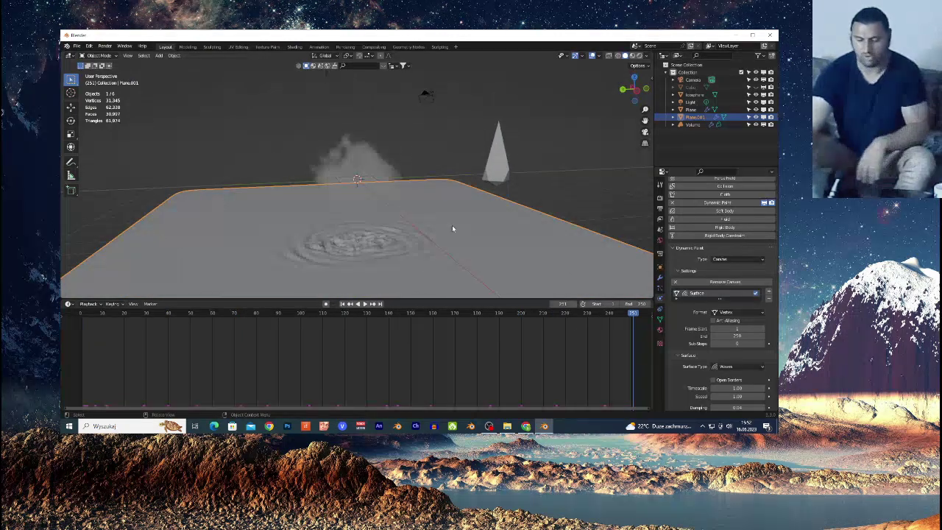
pyautogui.moveTo(342, 246); pyautogui.dragTo(368, 271, button='middle')
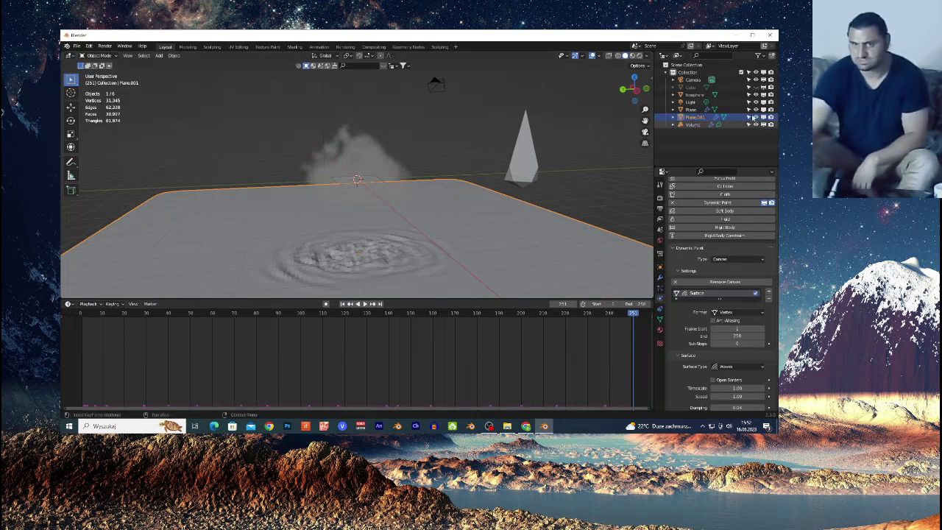
pyautogui.moveTo(83, 316); pyautogui.dragTo(91, 317)
pyautogui.moveTo(632, 94); pyautogui.dragTo(632, 79)
pyautogui.press('space')
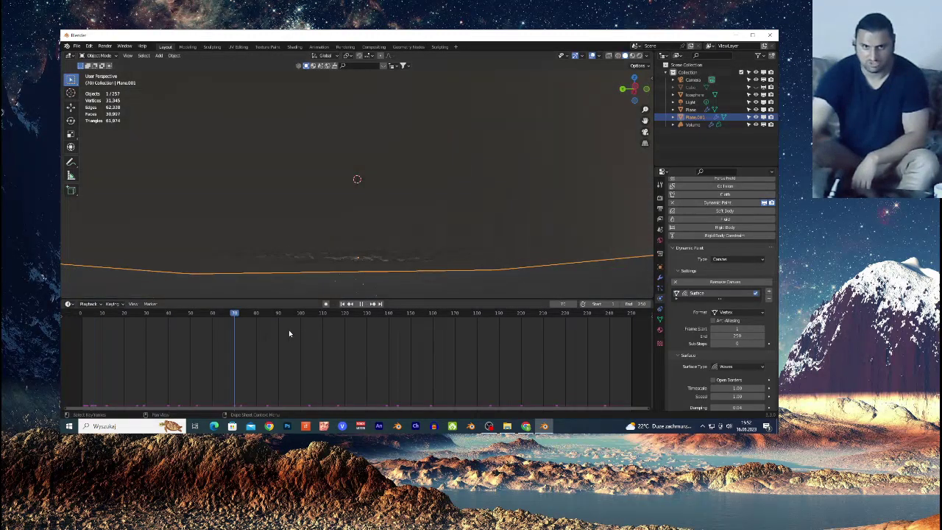
pyautogui.press('space')
pyautogui.moveTo(392, 312); pyautogui.dragTo(720, 219)
pyautogui.scroll(-4, 375, 324)
pyautogui.press('space')
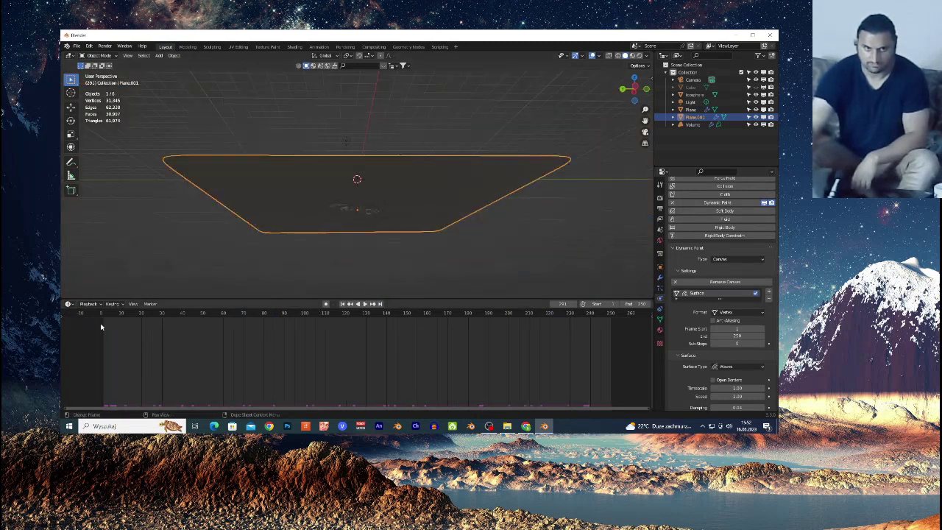
pyautogui.press('space')
pyautogui.moveTo(629, 95); pyautogui.dragTo(560, 163)
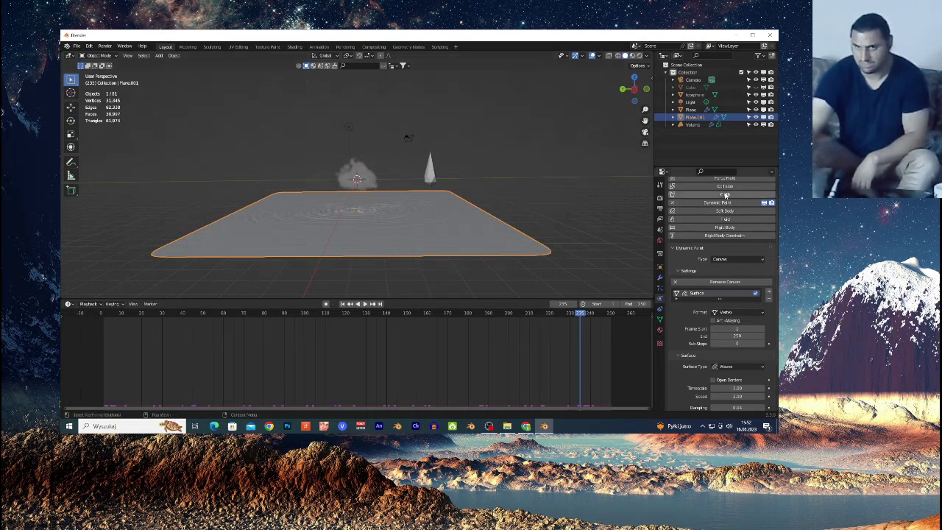
# Add Collision physics to the ground plane and enable Kill Particles
pyautogui.scroll(-5, 748, 360)
pyautogui.scroll(-5, 748, 360)
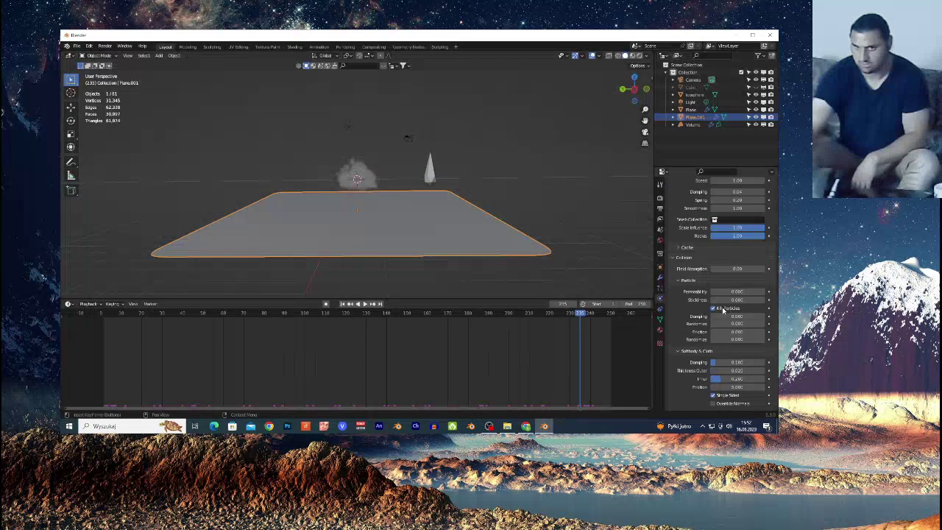
pyautogui.scroll(10, 671, 261)
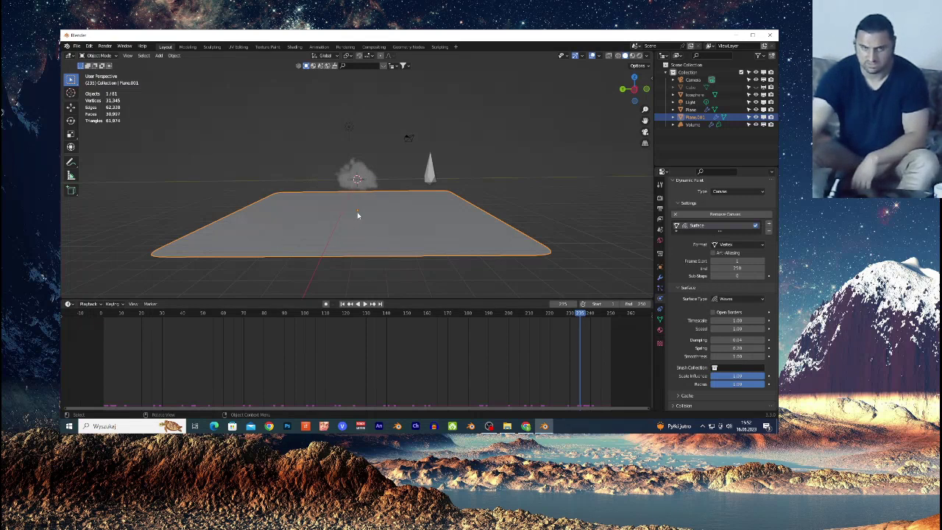
# Reduce the Radius of the ground plane's Waves surface and replay the animation
pyautogui.scroll(2, 455, 276)
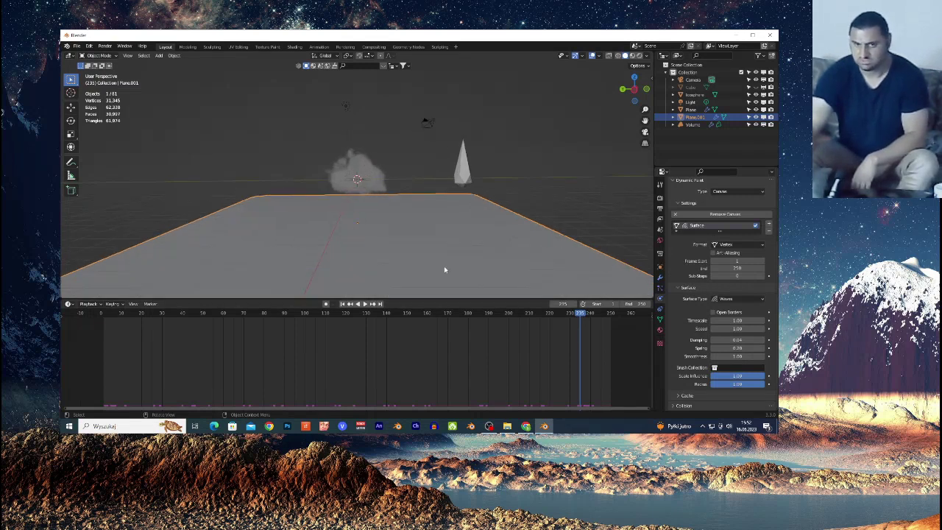
pyautogui.scroll(2, 456, 252)
pyautogui.moveTo(428, 253); pyautogui.dragTo(358, 243, button='middle')
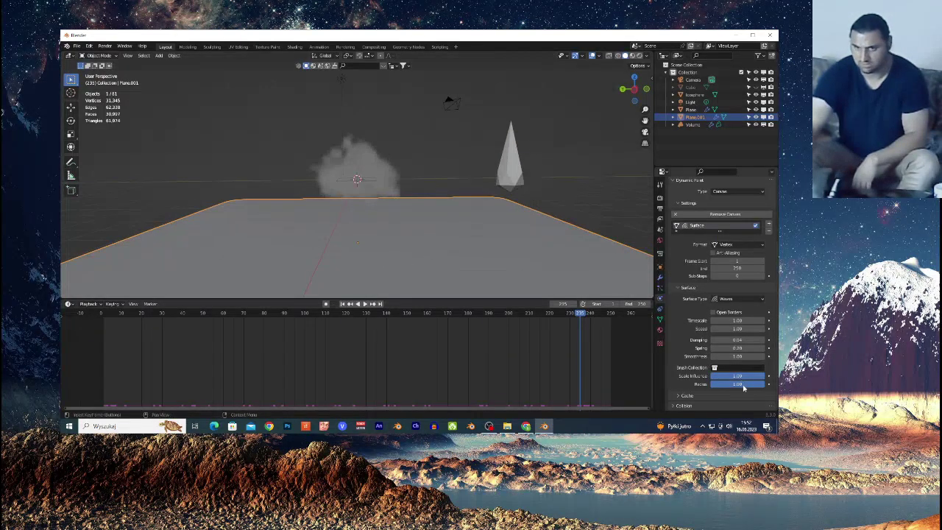
pyautogui.moveTo(737, 384); pyautogui.dragTo(740, 384)
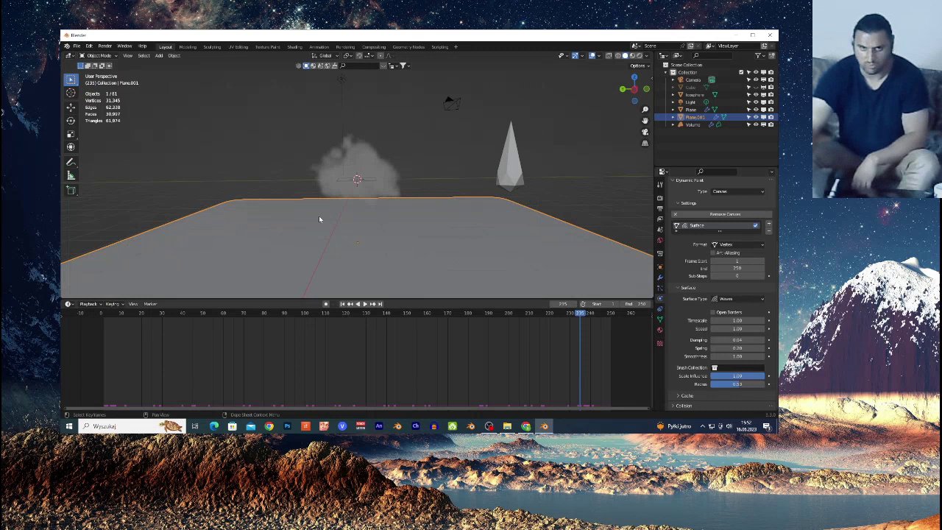
pyautogui.click(108, 316)
pyautogui.press('space')
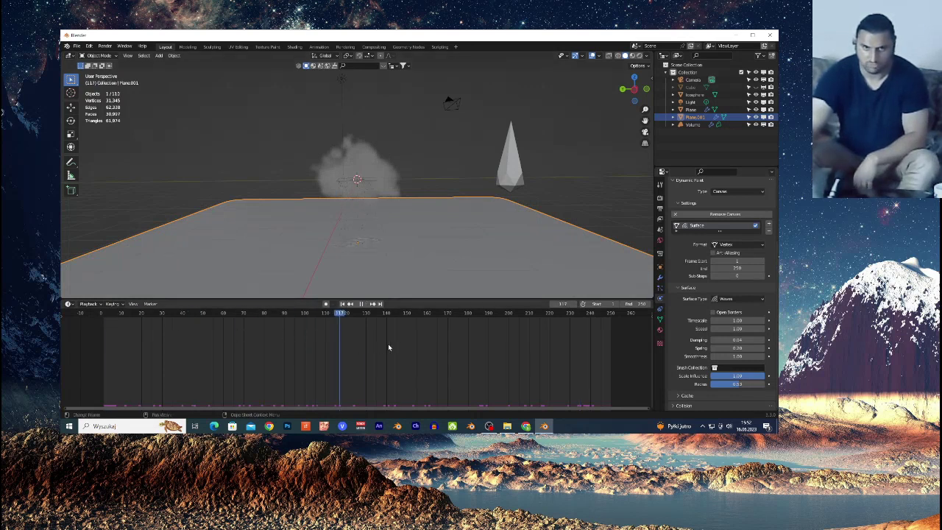
# Try Use Particle's Radius on the emitter plane's brush and play the animation to inspect the waves
pyautogui.click(690, 110)
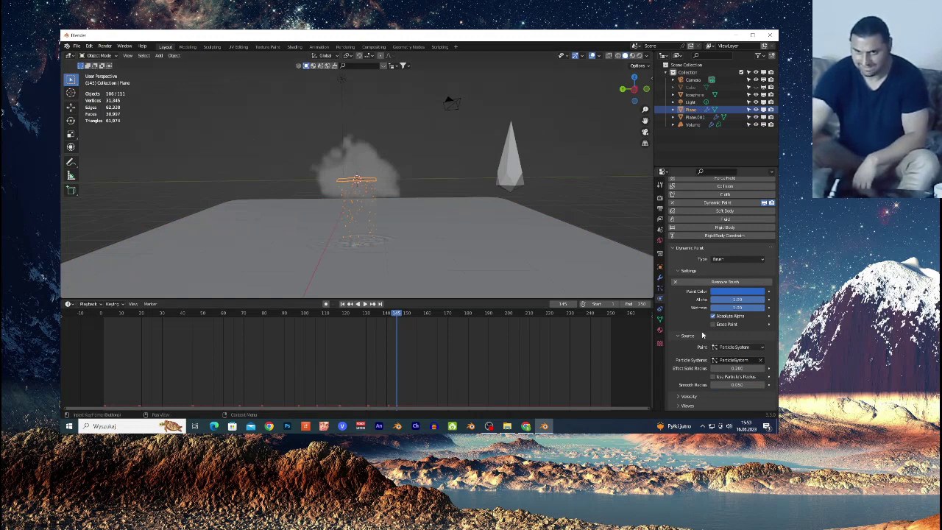
pyautogui.click(727, 378)
pyautogui.click(102, 316)
pyautogui.press('space')
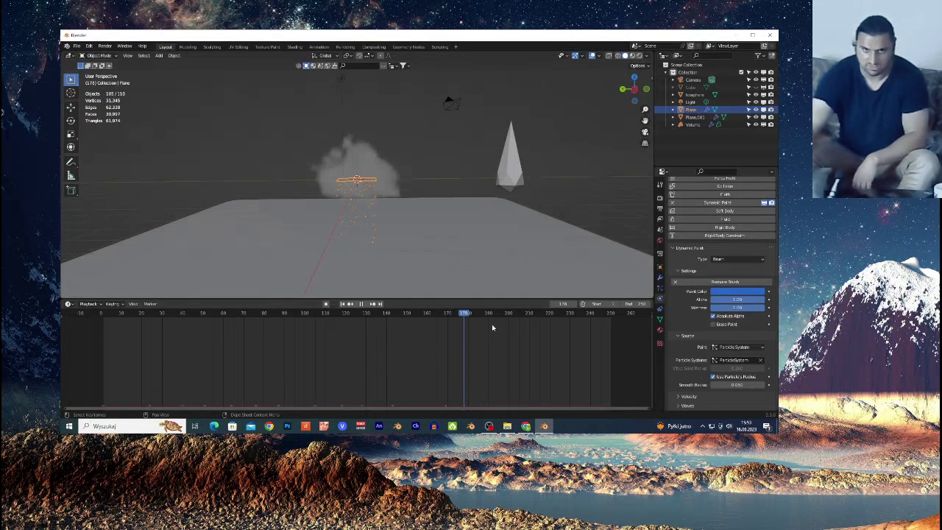
pyautogui.press('Escape')
pyautogui.moveTo(409, 315); pyautogui.dragTo(527, 317)
pyautogui.moveTo(641, 90); pyautogui.dragTo(412, 125)
pyautogui.scroll(2, 418, 273)
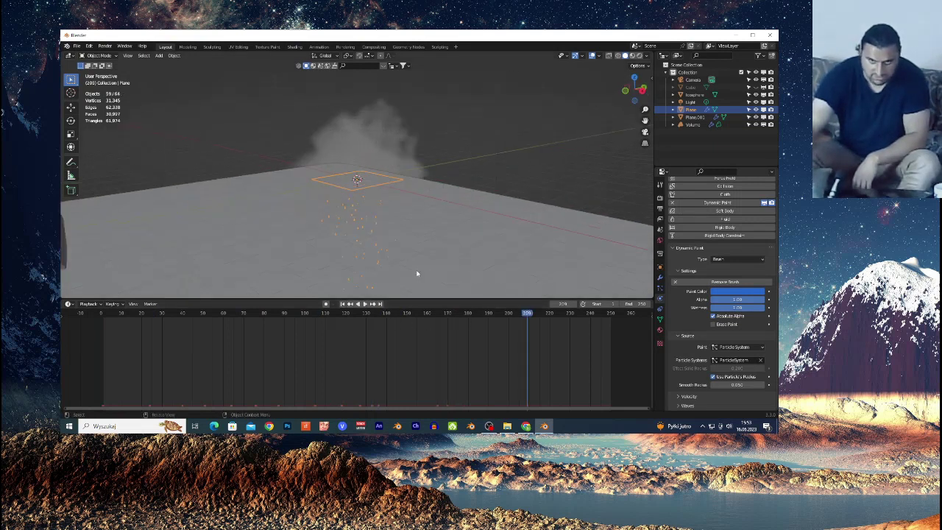
# Replay part of the animation and turn off Use Particle's Radius on the emitter plane's brush
pyautogui.scroll(-1, 394, 282)
pyautogui.click(282, 316)
pyautogui.press('space')
pyautogui.press('space')
pyautogui.click(713, 377)
# Set the Radius of the ground plane's Waves surface to 0.00
pyautogui.click(530, 254)
pyautogui.scroll(-4, 721, 376)
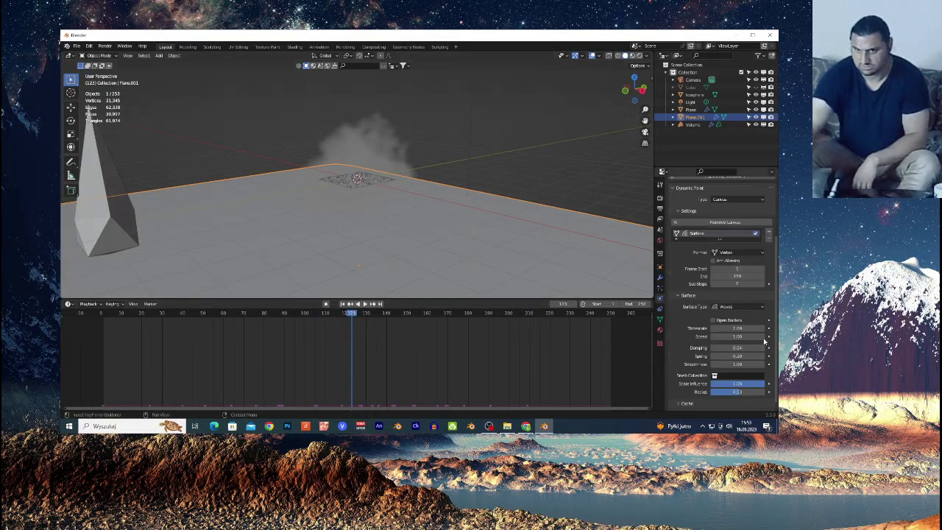
pyautogui.moveTo(736, 393); pyautogui.dragTo(742, 393)
# Replay the animation and check the size of the ripples on the ground plane from a wider view
pyautogui.moveTo(482, 359); pyautogui.dragTo(136, 318)
pyautogui.click(107, 318)
pyautogui.press('space')
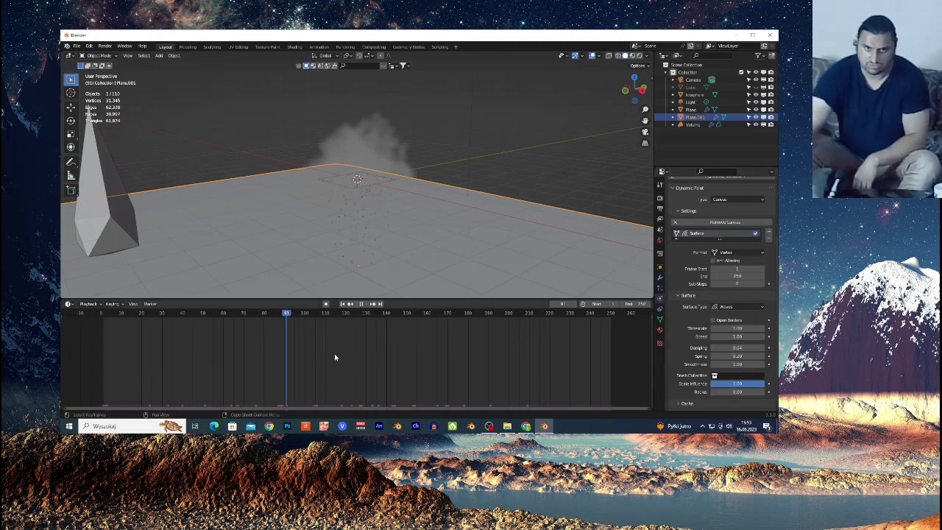
pyautogui.scroll(-2, 441, 248)
pyautogui.press('space')
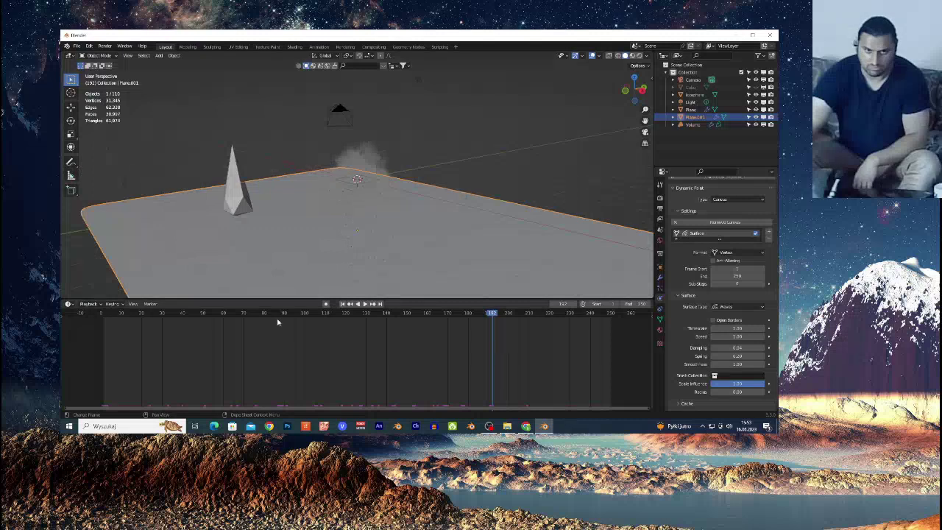
pyautogui.click(245, 314)
pyautogui.press('space')
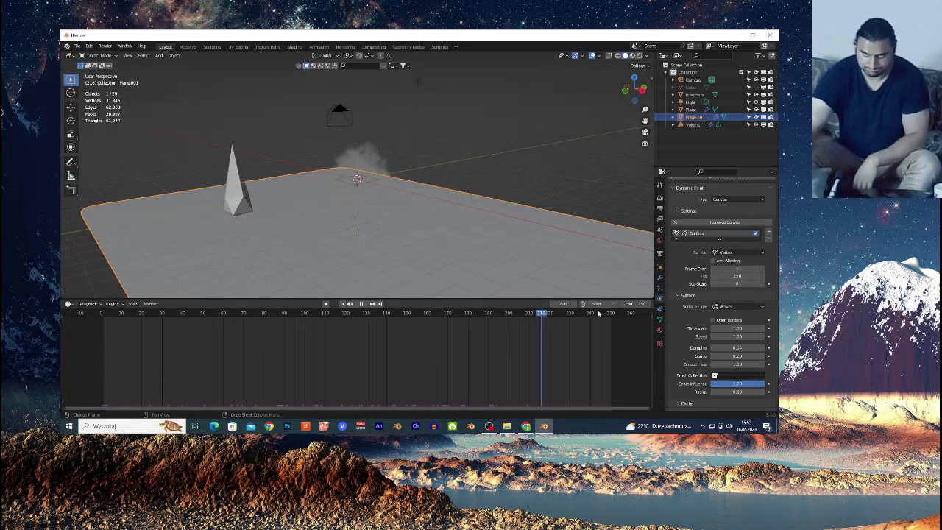
pyautogui.press('space')
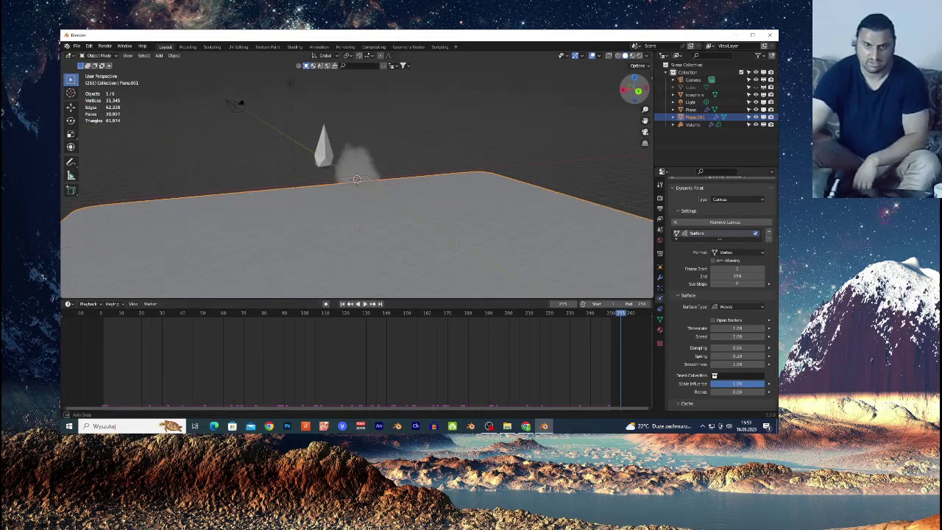
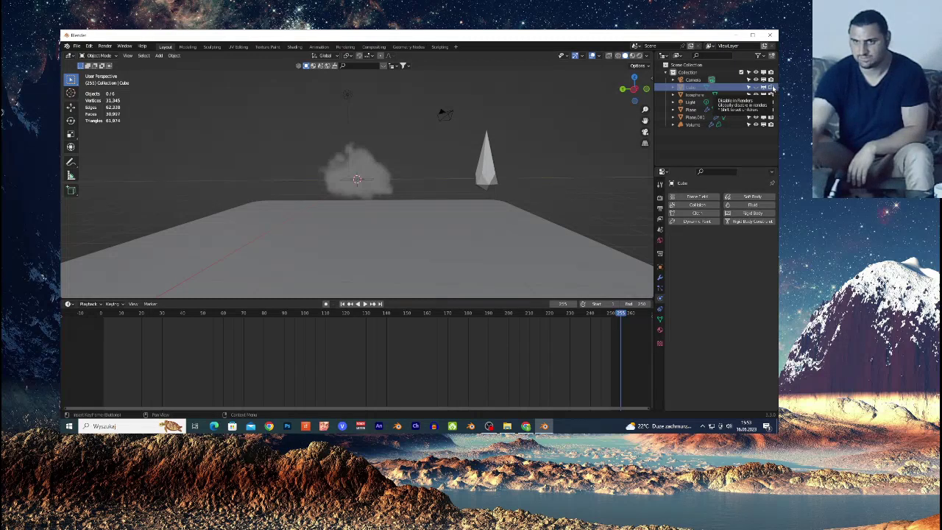
# Unhide the Cube cloud mesh in the viewport
pyautogui.click(756, 87)
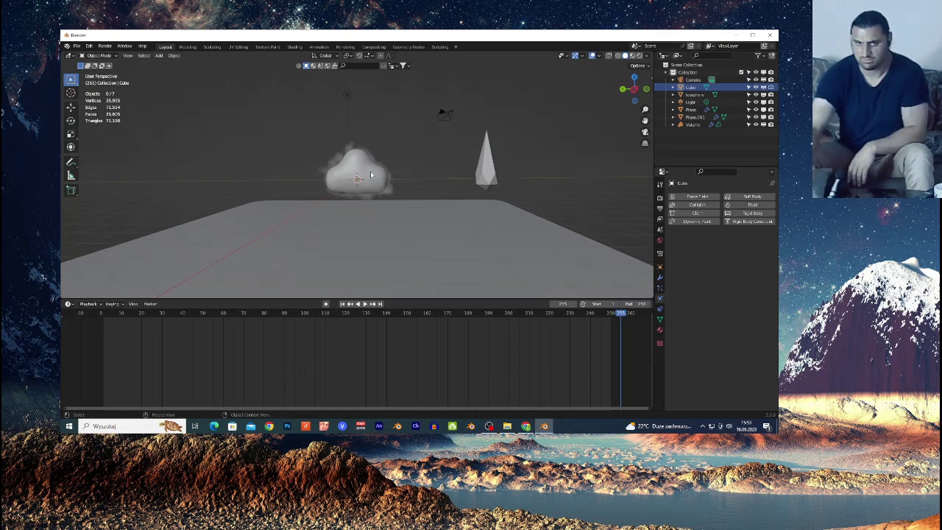
# Hide the Cube cloud mesh in the viewport and select the ground plane
pyautogui.click(756, 87)
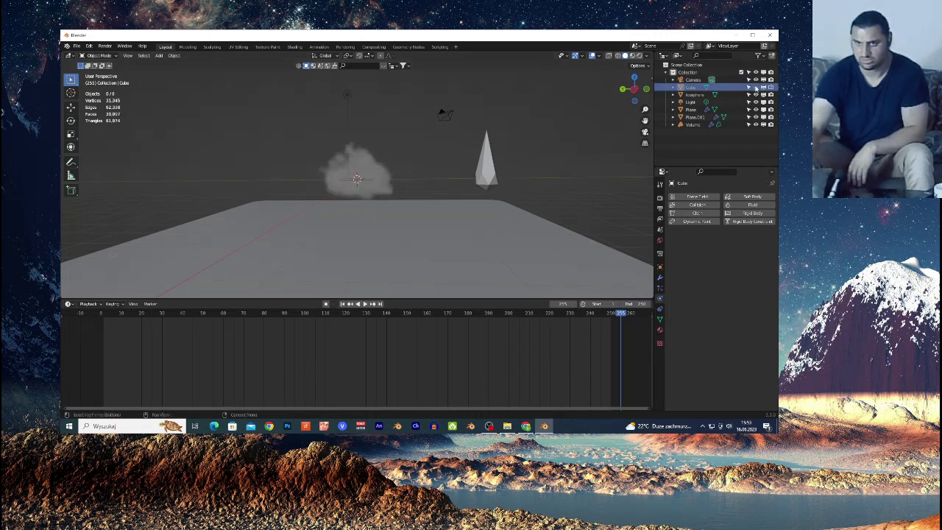
pyautogui.scroll(2, 376, 196)
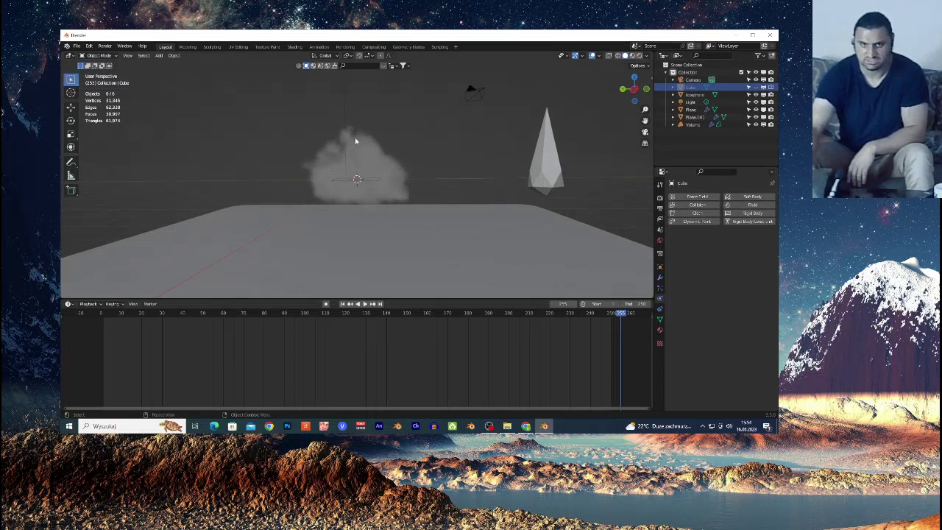
pyautogui.scroll(2, 394, 174)
pyautogui.click(499, 279)
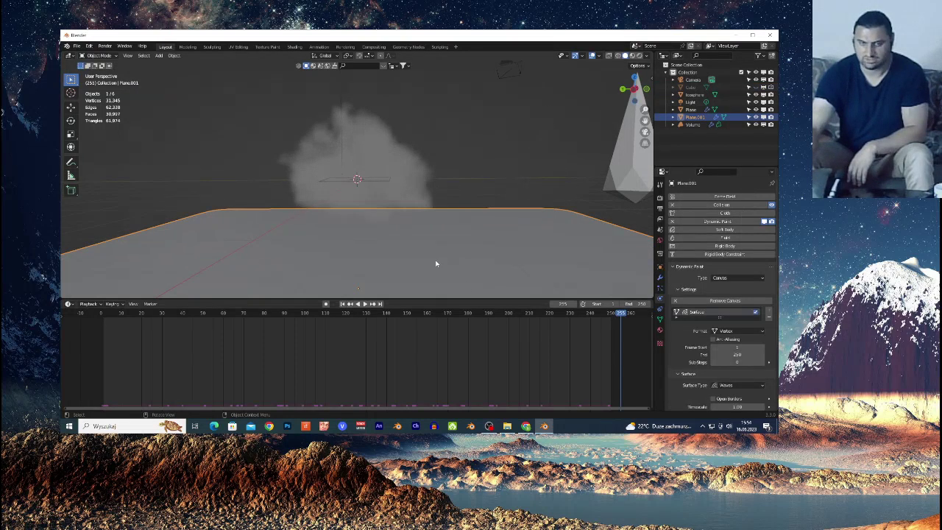
pyautogui.scroll(-2, 435, 263)
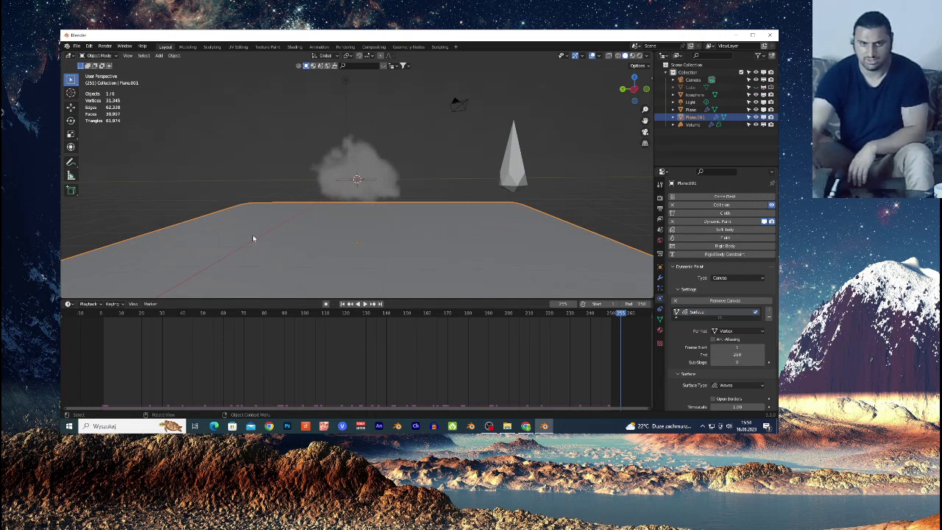
pyautogui.scroll(-2, 252, 239)
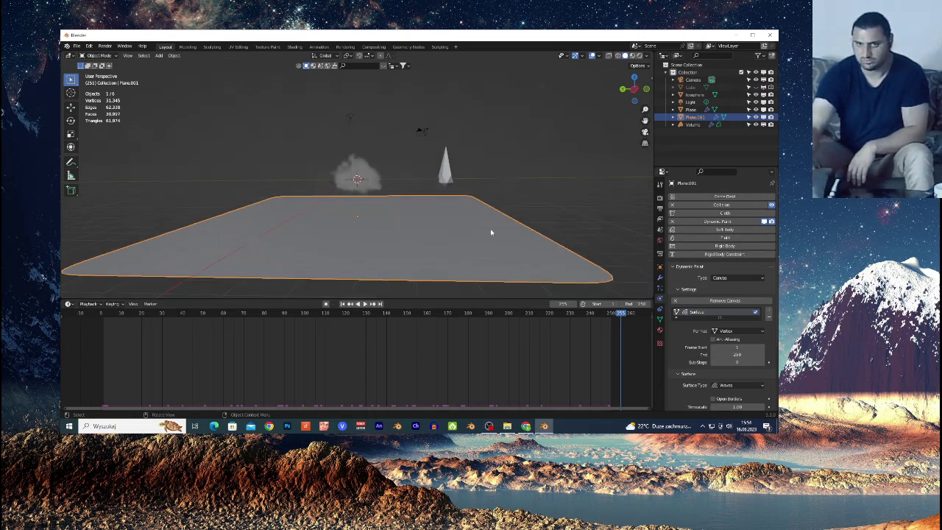
# Look through the add-ons in the preferences and the mesh types available to add
pyautogui.click(143, 56)
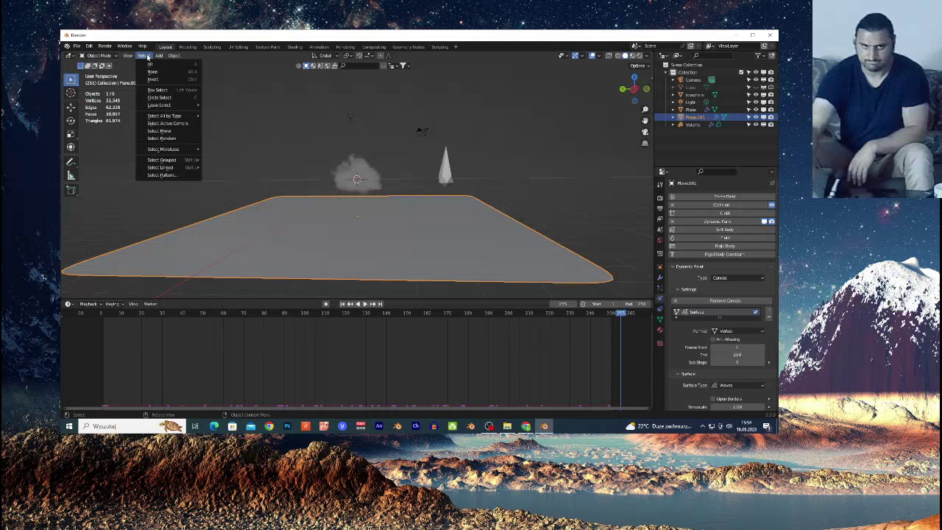
pyautogui.moveTo(98, 32); pyautogui.dragTo(108, 32)
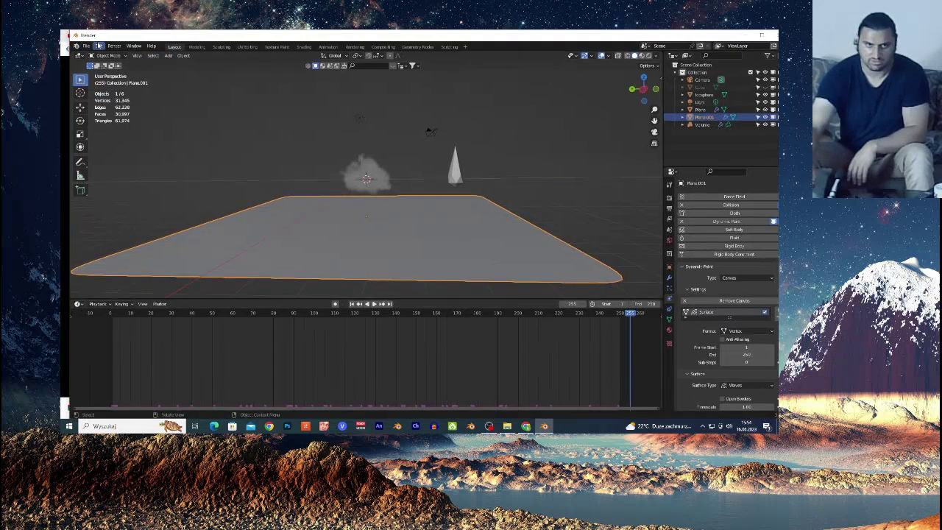
pyautogui.click(98, 46)
pyautogui.click(140, 151)
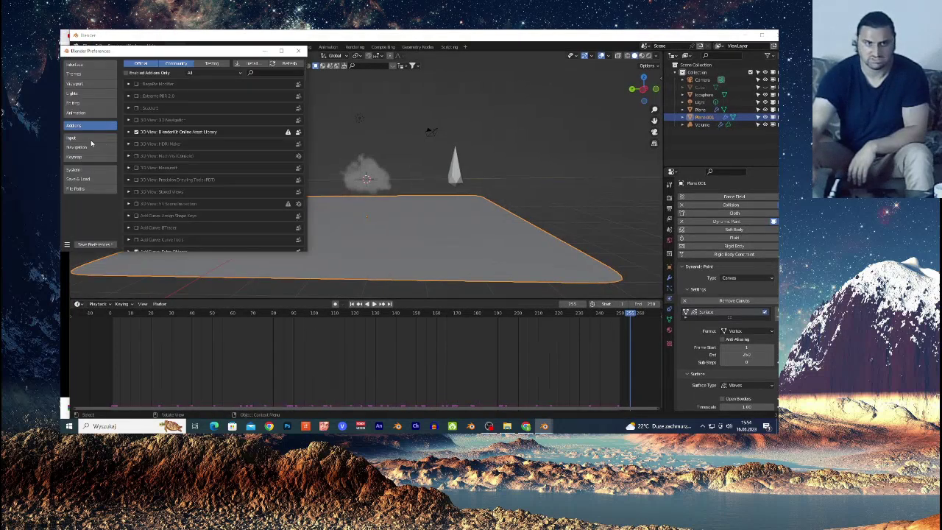
pyautogui.click(277, 73)
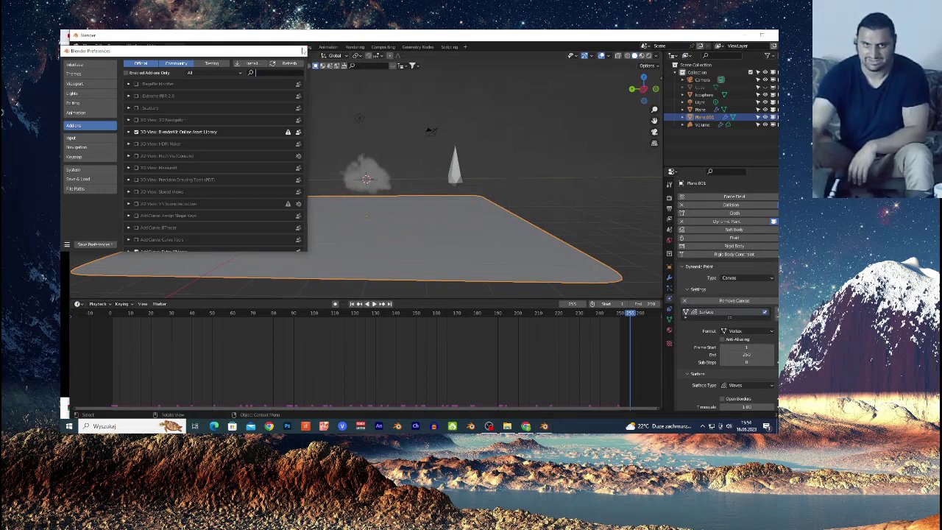
pyautogui.click(298, 50)
pyautogui.click(169, 55)
pyautogui.moveTo(184, 64)
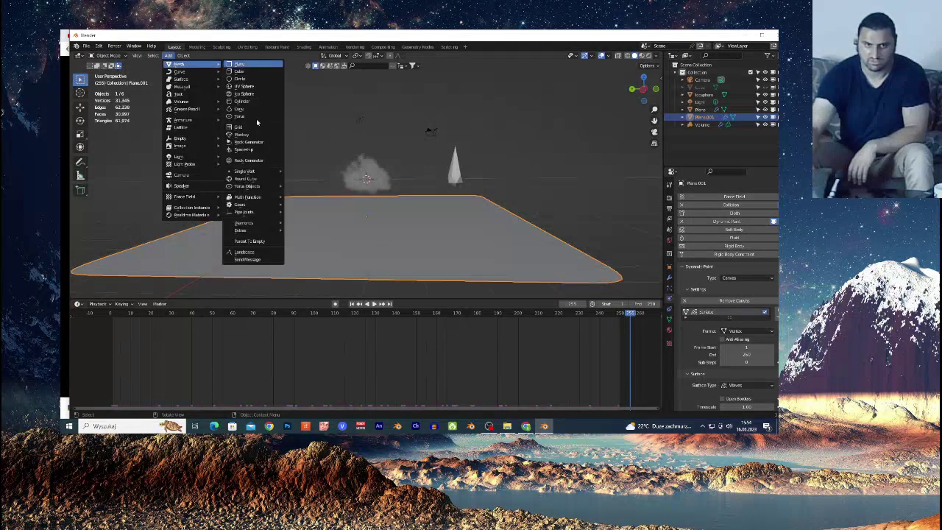
pyautogui.click(307, 262)
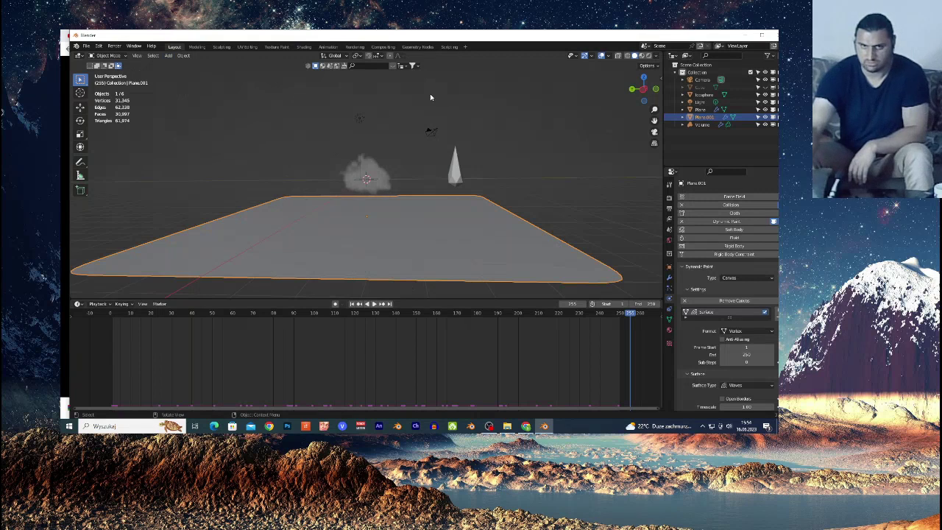
# Review the ground plane's modifier stack with its Dynamic Paint and Collision modifiers
pyautogui.scroll(1, 353, 220)
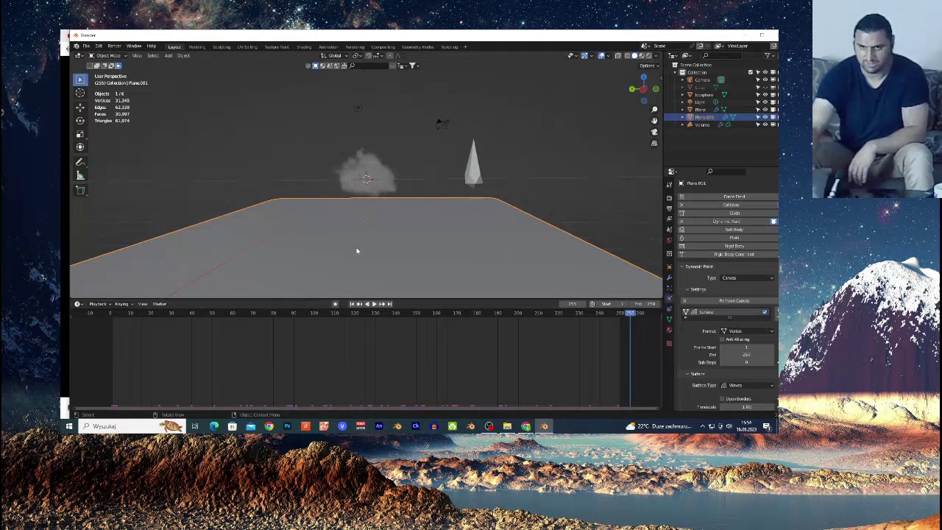
pyautogui.click(669, 277)
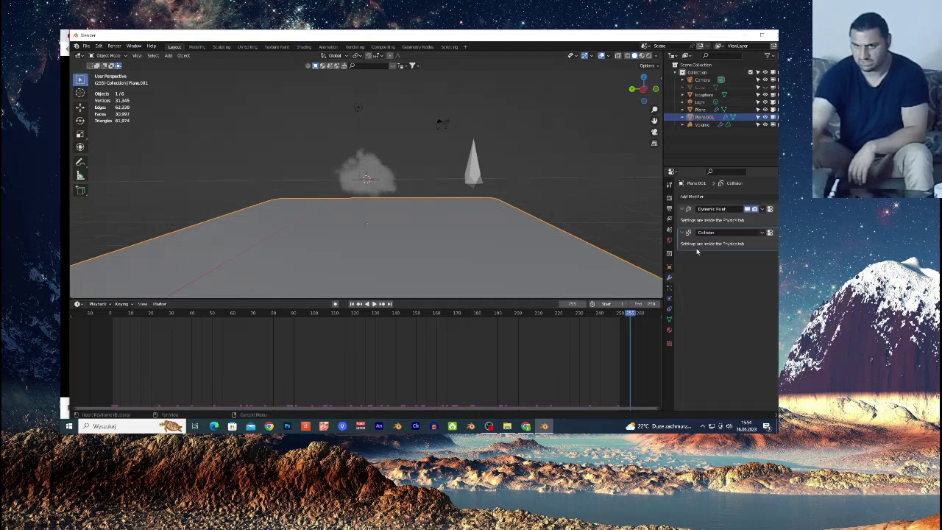
pyautogui.click(706, 197)
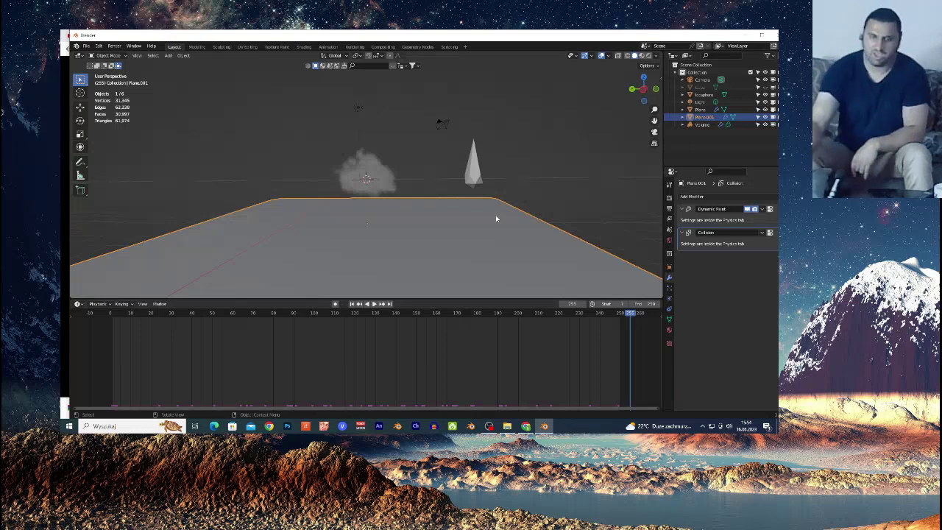
pyautogui.scroll(2, 435, 229)
pyautogui.scroll(-1, 434, 228)
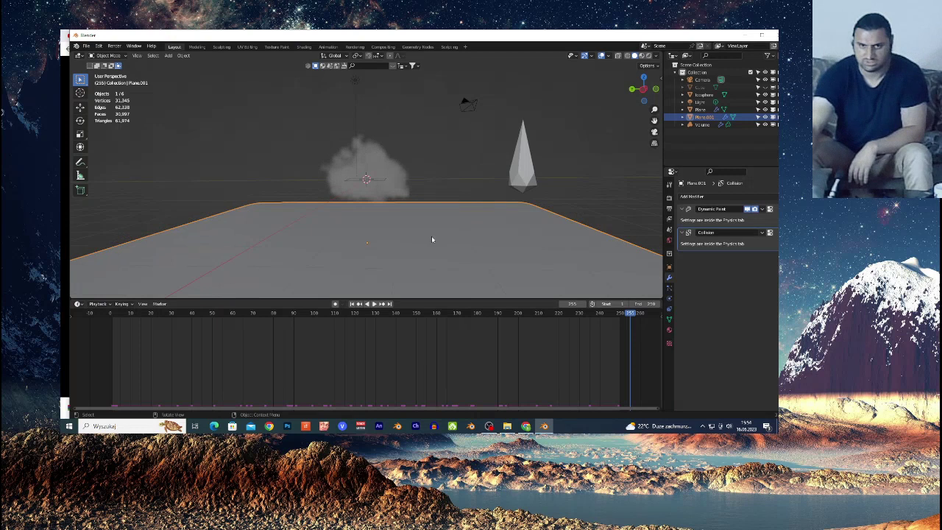
# Switch the BlenderKit asset search to materials and browse the ice category
pyautogui.click(402, 66)
pyautogui.click(323, 65)
pyautogui.click(402, 66)
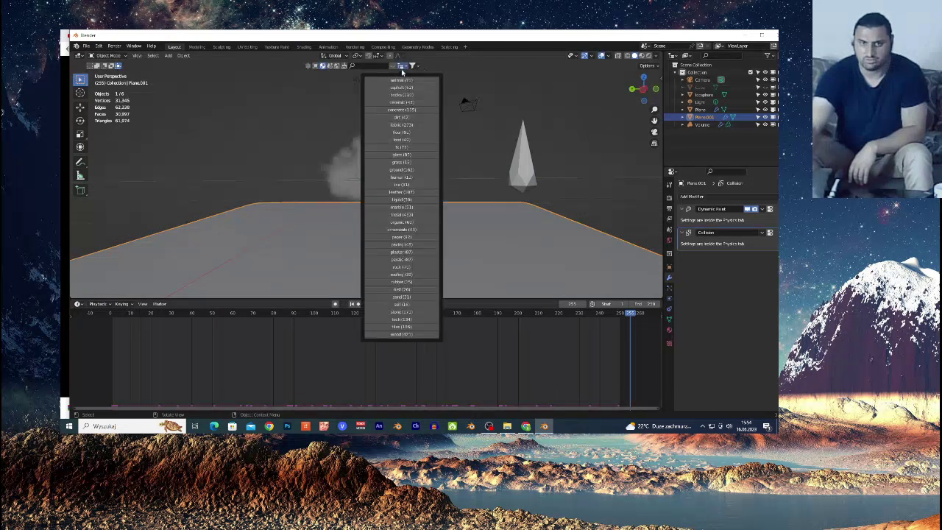
pyautogui.click(408, 150)
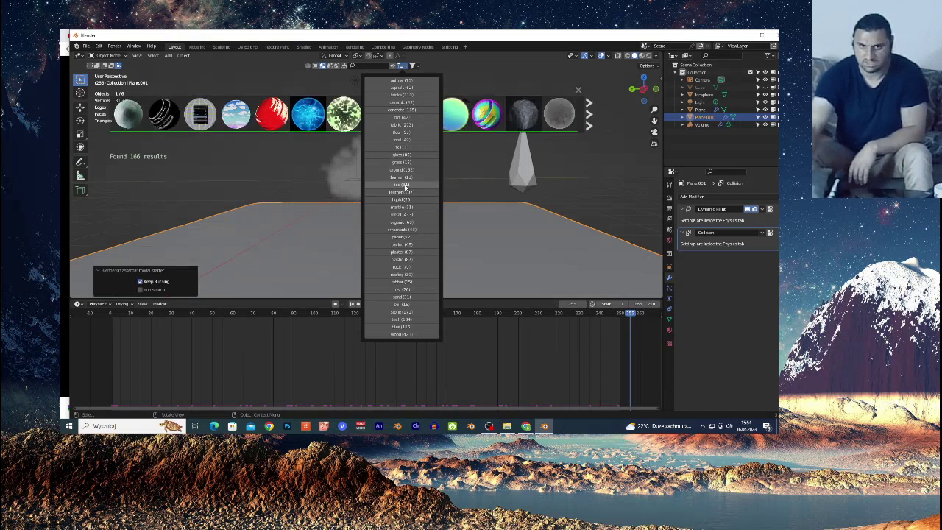
pyautogui.click(405, 187)
pyautogui.click(406, 186)
pyautogui.moveTo(383, 115)
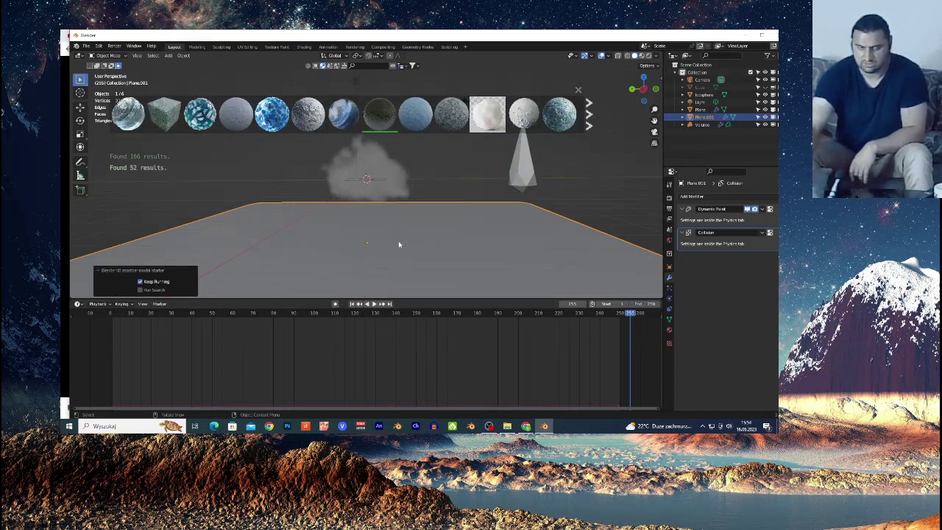
# Replay the animation from near the start and stop it at frame 200
pyautogui.click(115, 315)
pyautogui.press('space')
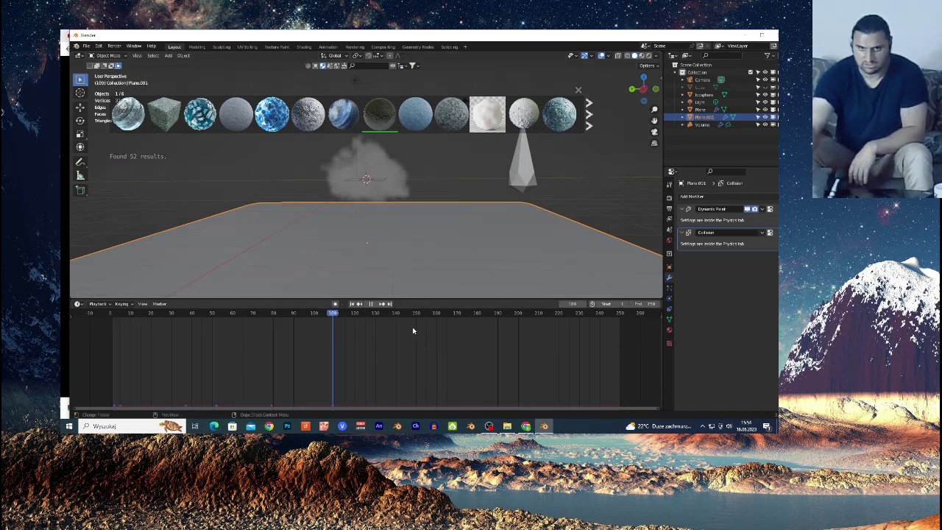
pyautogui.press('space')
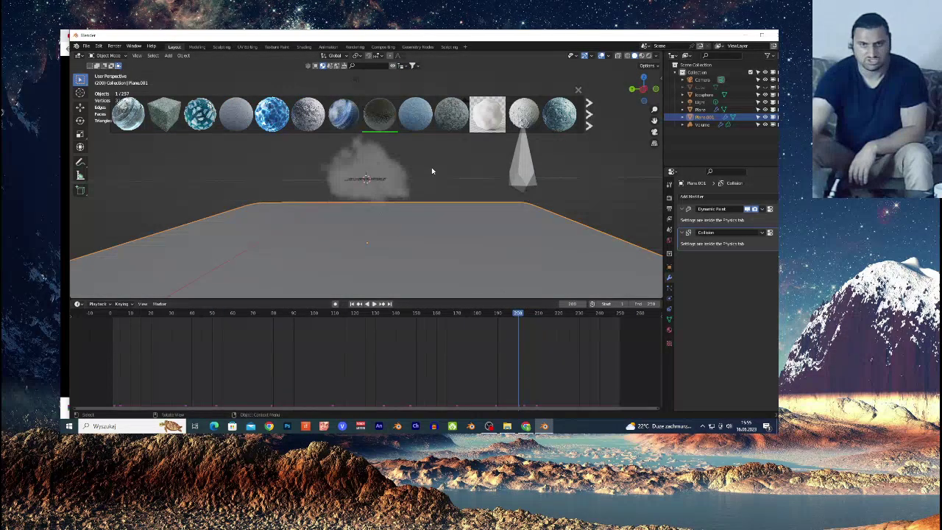
# Deselect the ground plane and hide the BlenderKit asset bar
pyautogui.click(432, 171)
pyautogui.click(392, 66)
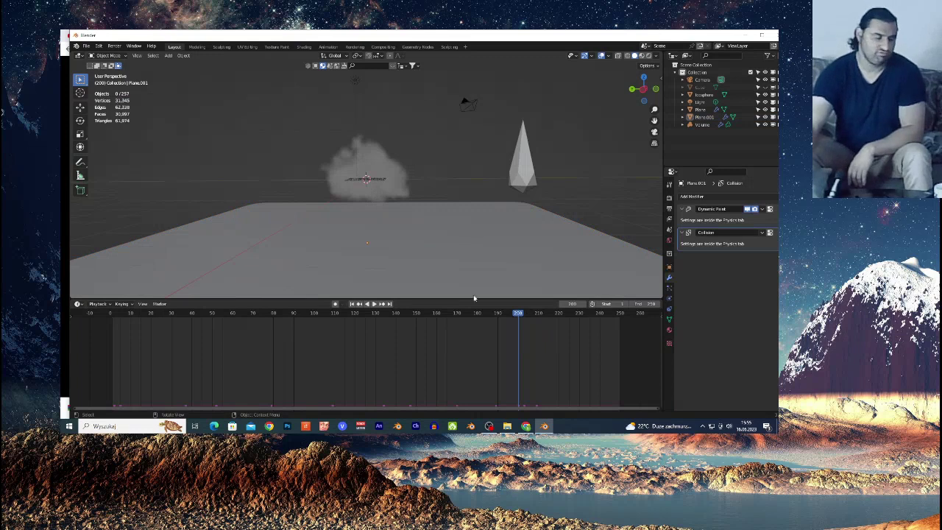
pyautogui.click(492, 427)
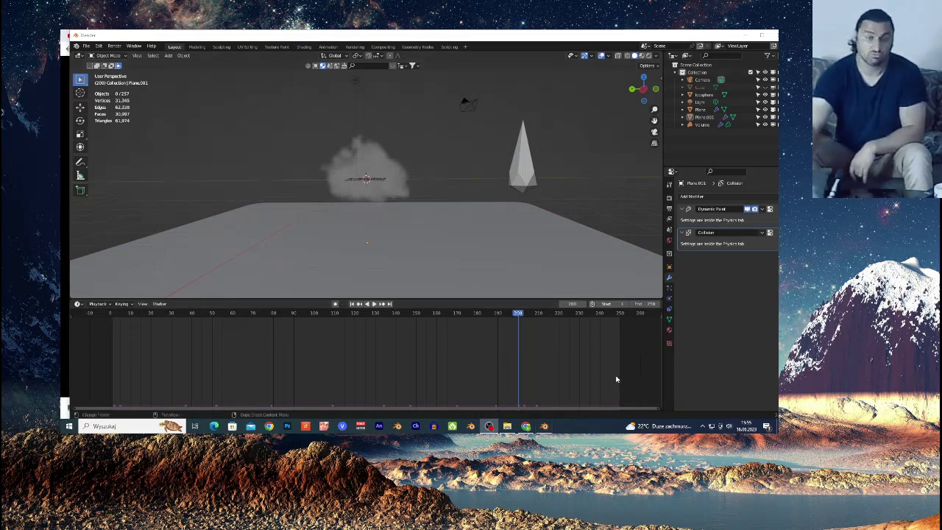